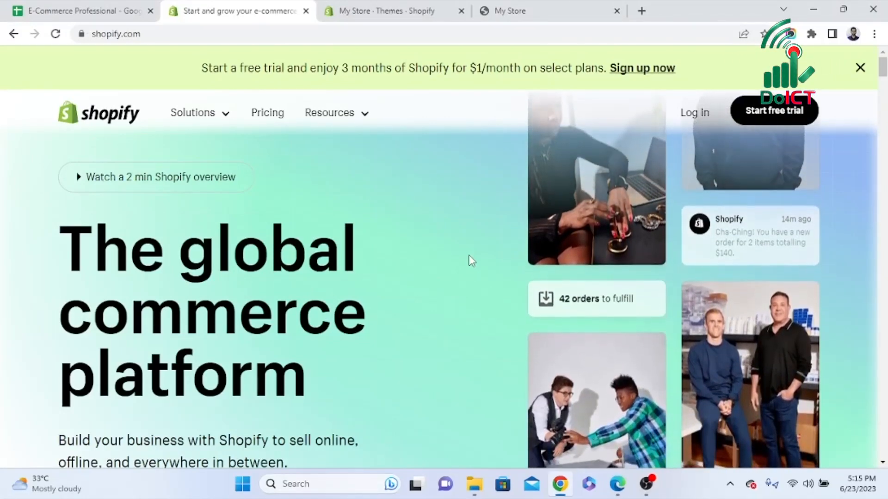
Go to the Products section of the My Store admin and start adding a new product
{"action": "left_click", "coordinate": [406, 11]}
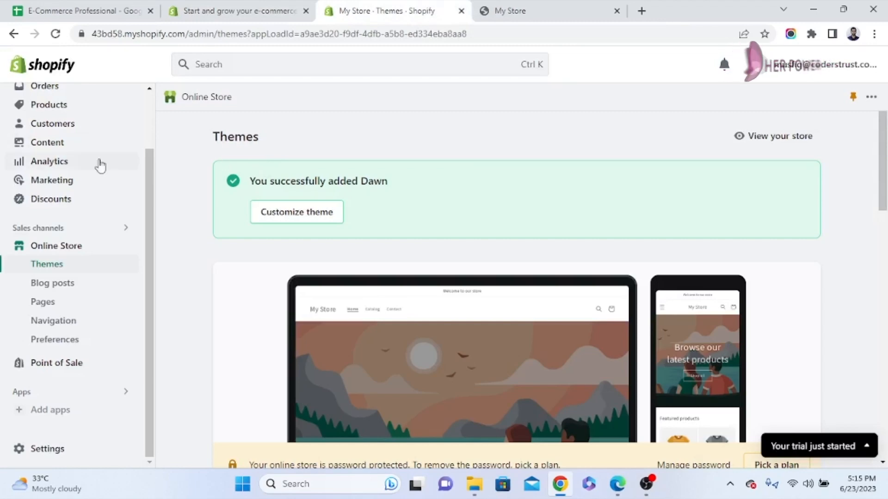
{"action": "scroll", "coordinate": [151, 204], "scroll_direction": "up", "scroll_amount": 2}
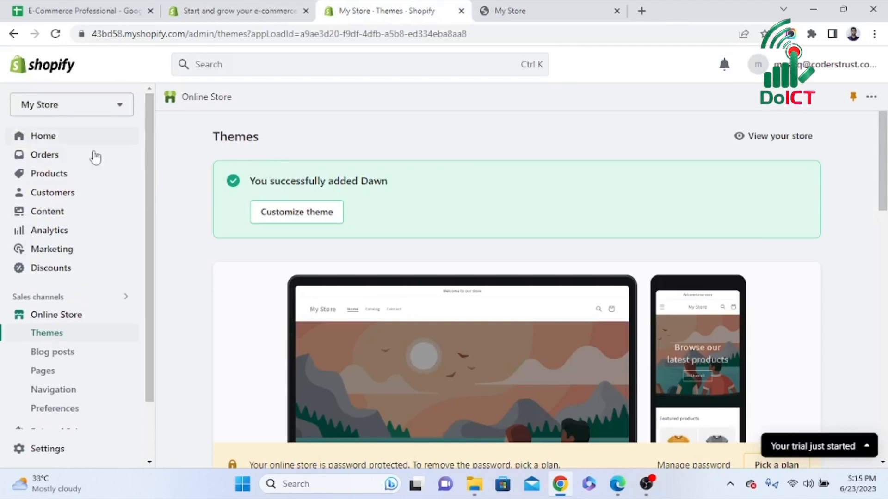
{"action": "left_click", "coordinate": [49, 176]}
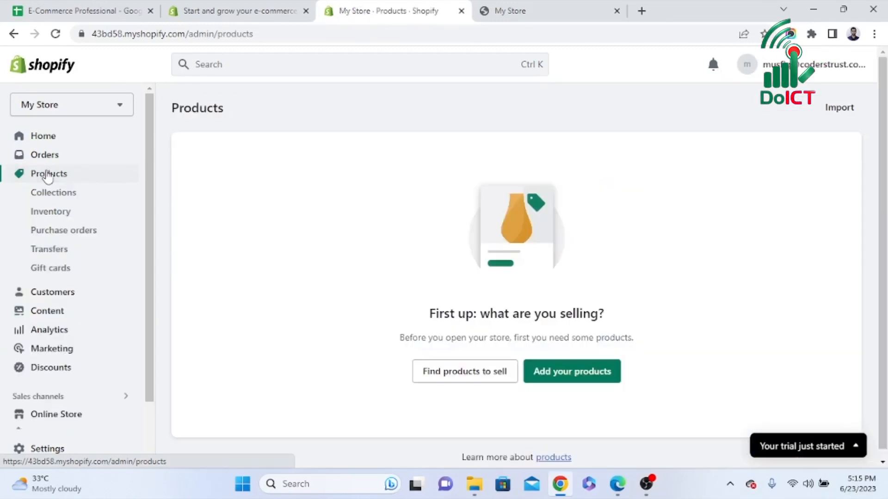
{"action": "scroll", "coordinate": [463, 309], "scroll_direction": "down", "scroll_amount": 1}
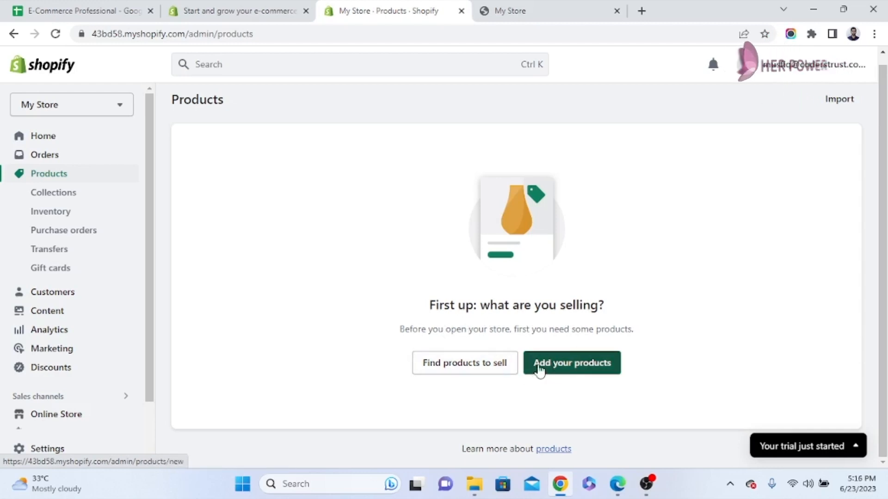
{"action": "left_click", "coordinate": [596, 371]}
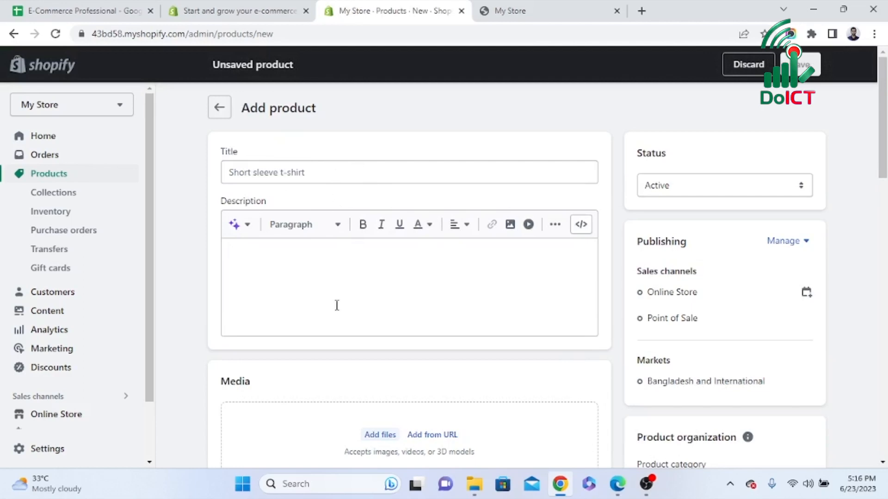
Open the Daraz shopping site in a new browser tab
{"action": "left_click", "coordinate": [641, 10]}
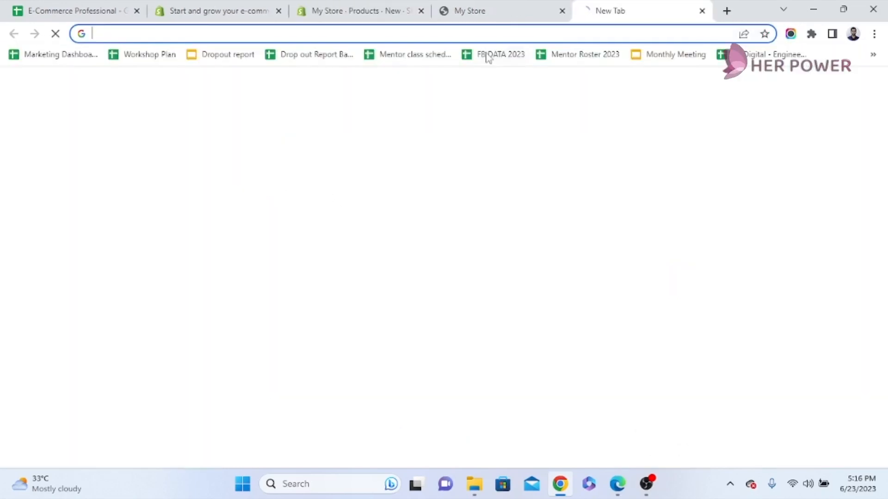
{"action": "left_click", "coordinate": [481, 31]}
{"action": "type", "text": "dara"}
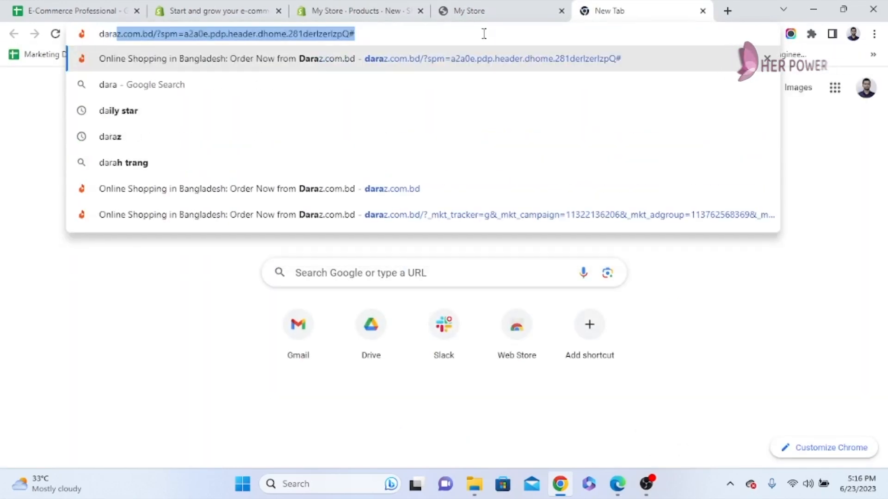
{"action": "key", "text": "BackSpace"}
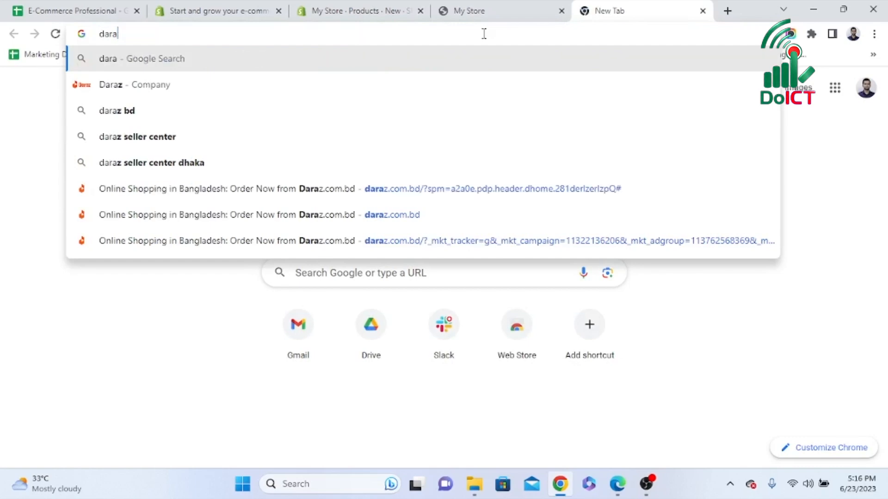
{"action": "type", "text": "z"}
{"action": "key", "text": "Return"}
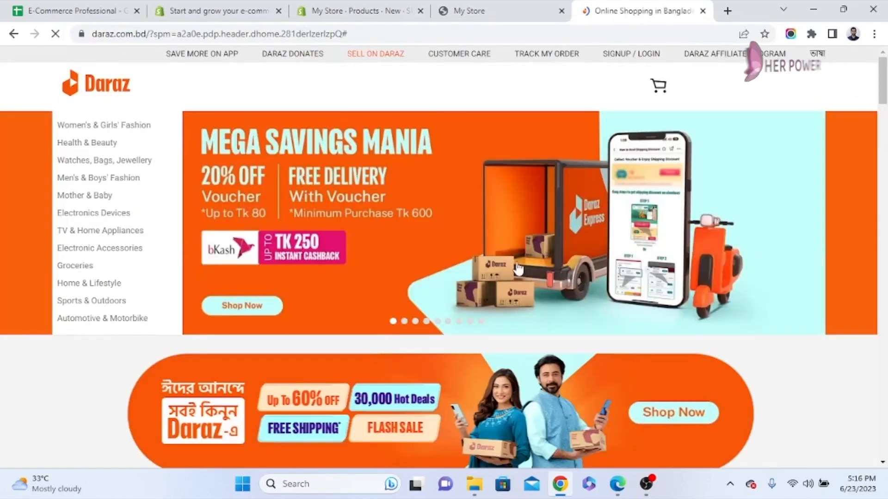
Open the Daraz flash-sale listing for the Men's Premium soft and comfortable T-shirt and review its title, price, options and product details
{"action": "scroll", "coordinate": [517, 268], "scroll_direction": "down", "scroll_amount": 10}
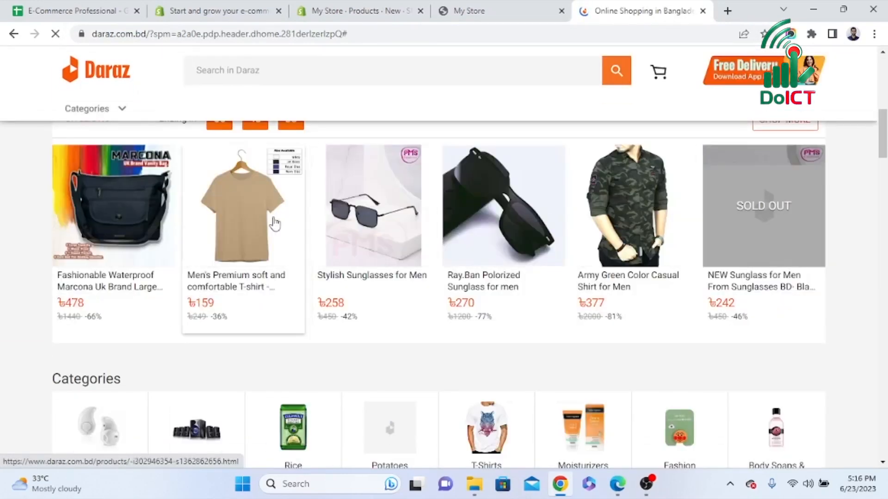
{"action": "left_click", "coordinate": [244, 284]}
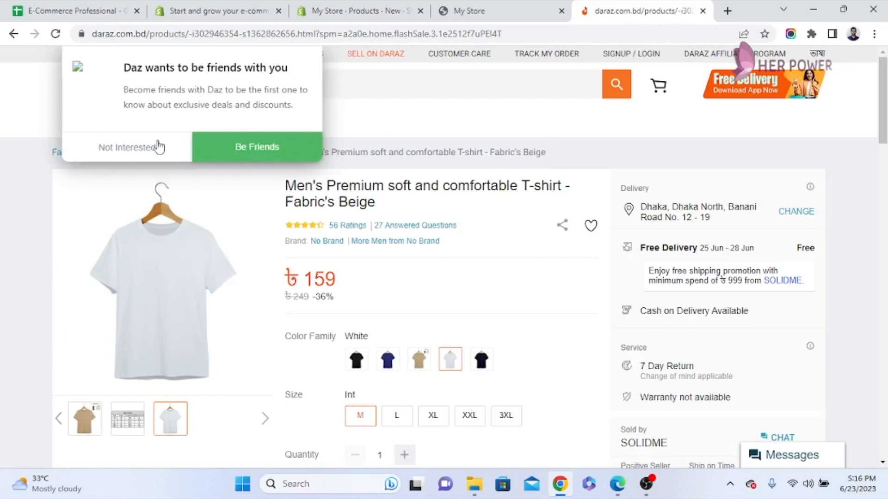
{"action": "left_click", "coordinate": [157, 148]}
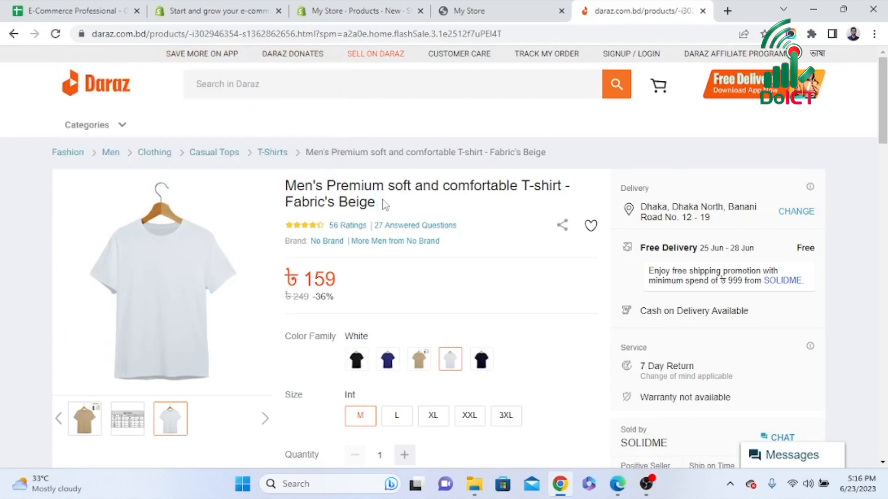
{"action": "left_click_drag", "start_coordinate": [383, 212], "coordinate": [285, 185]}
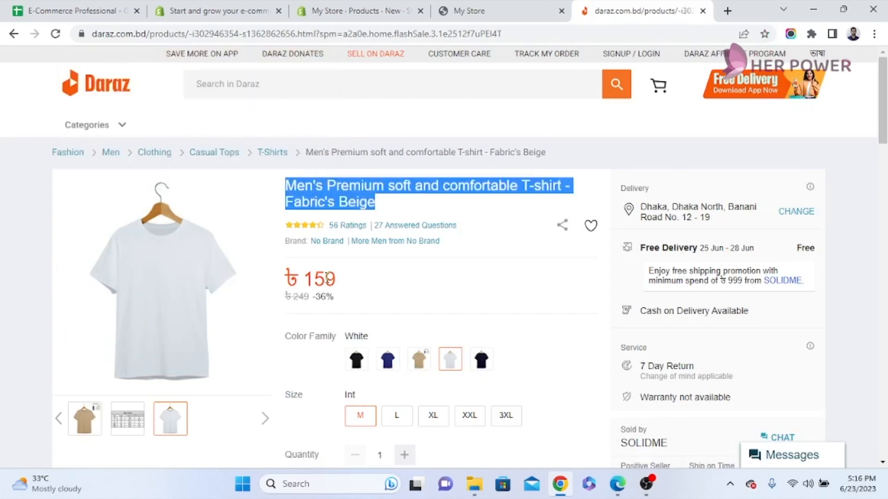
{"action": "mouse_move", "coordinate": [345, 286]}
{"action": "left_mouse_down"}
{"action": "mouse_move", "coordinate": [324, 283]}
{"action": "mouse_move", "coordinate": [337, 298]}
{"action": "left_mouse_up"}
{"action": "scroll", "coordinate": [337, 298], "scroll_direction": "down", "scroll_amount": 4}
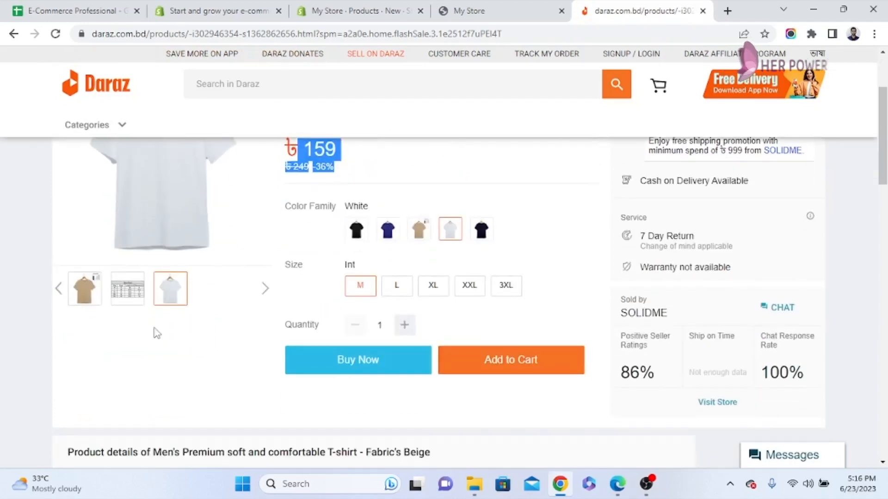
{"action": "scroll", "coordinate": [181, 296], "scroll_direction": "up", "scroll_amount": 1}
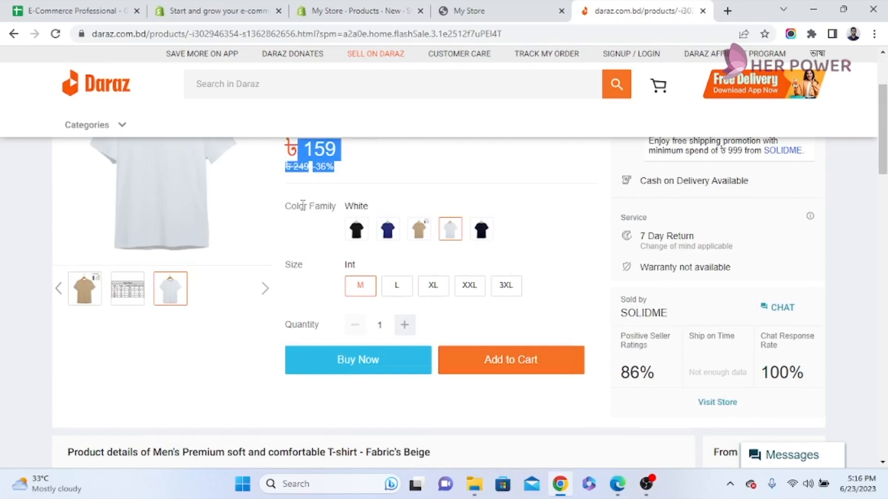
{"action": "scroll", "coordinate": [303, 235], "scroll_direction": "down", "scroll_amount": 5}
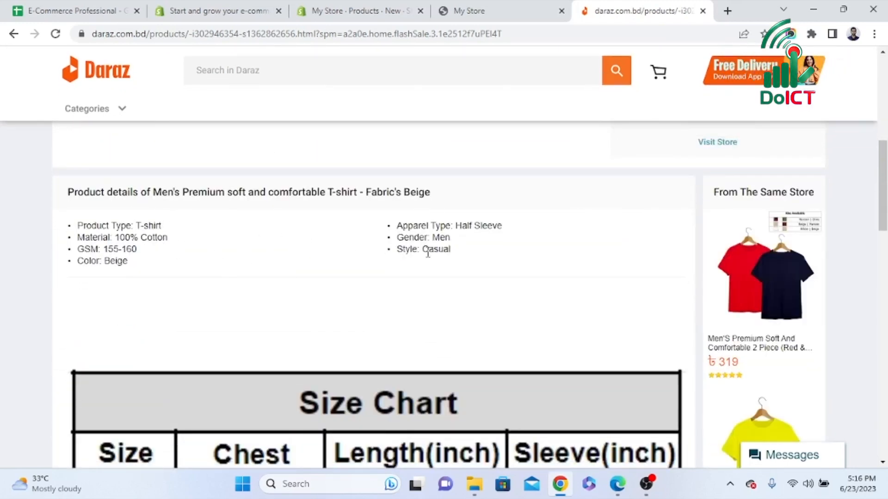
Return to the unsaved Shopify product and enter T-shirt as its title
{"action": "left_click", "coordinate": [370, 11]}
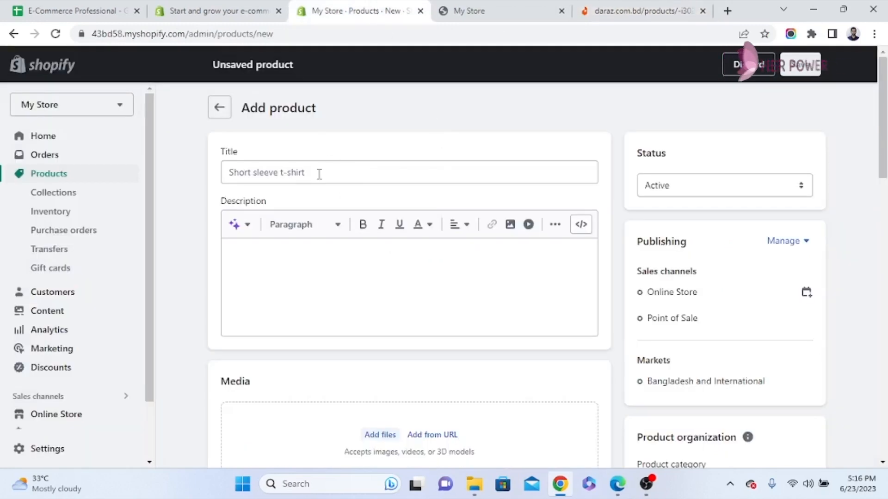
{"action": "left_click", "coordinate": [338, 172]}
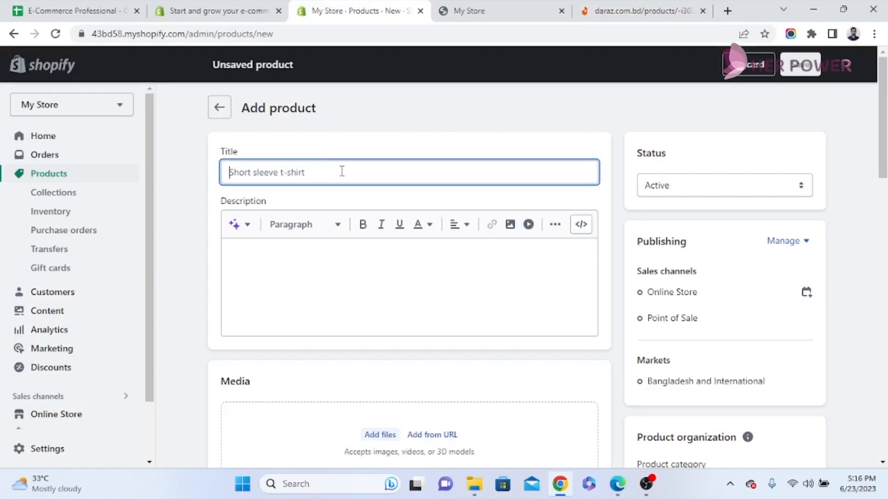
{"action": "type", "text": "T-shirt"}
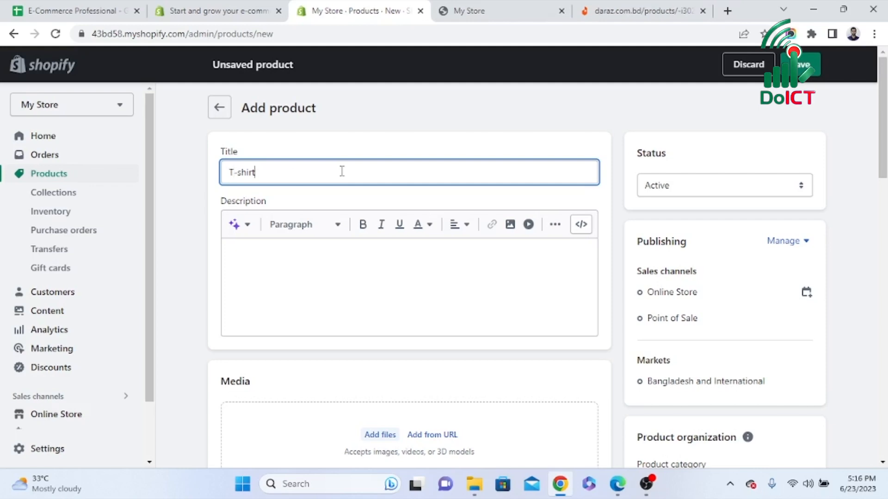
Copy the bulleted product details from the Daraz T-shirt listing into the new Shopify product's description
{"action": "left_click", "coordinate": [606, 11]}
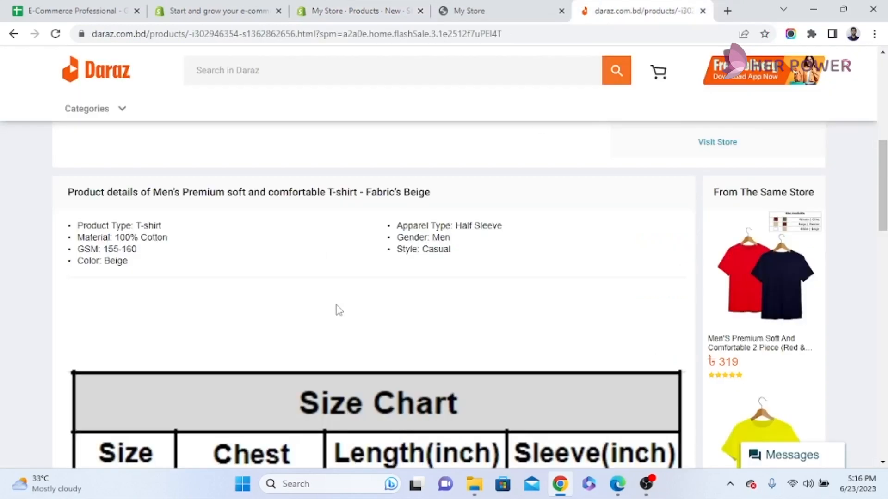
{"action": "left_click_drag", "start_coordinate": [79, 225], "coordinate": [434, 251]}
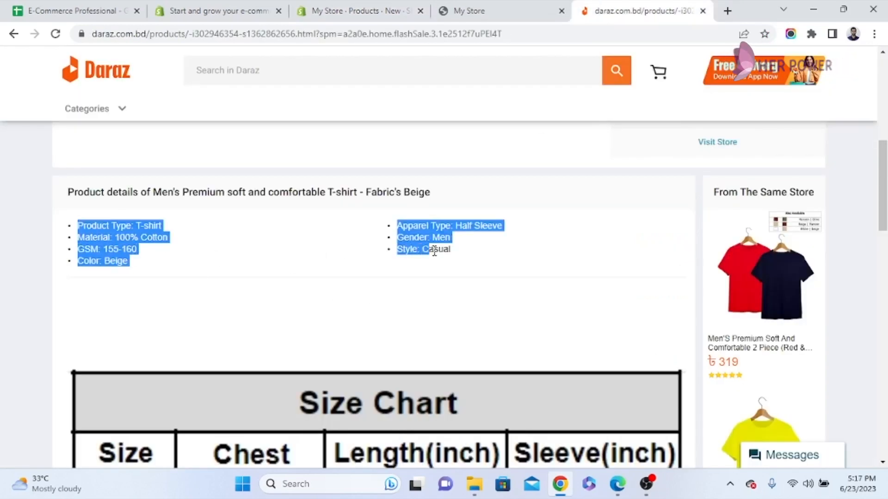
{"action": "left_click", "coordinate": [483, 13]}
{"action": "left_click", "coordinate": [330, 13]}
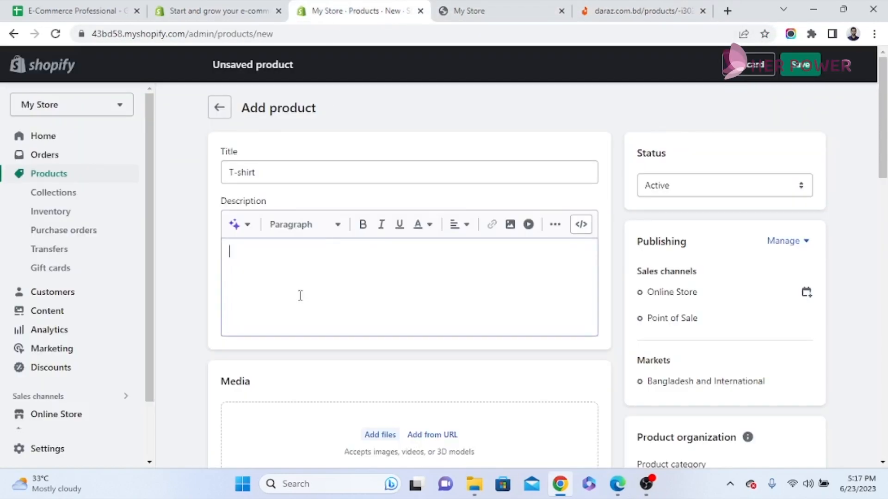
{"action": "left_click", "coordinate": [293, 262]}
{"action": "type", "text": "Product Type: T-shirt Material: 100% Cotton GSM: 155-160 Color: Beige Apparel Type: Half Sleeve Gender: Men Style: Casual"}
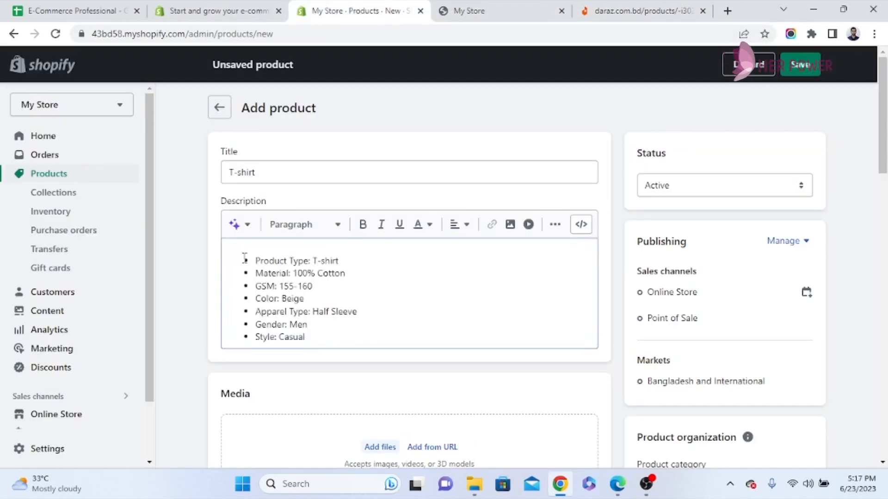
Check the T-shirt photo on Daraz, then start adding a media file to the Shopify product and look through the Desktop folder for an image
{"action": "scroll", "coordinate": [402, 291], "scroll_direction": "down", "scroll_amount": 3}
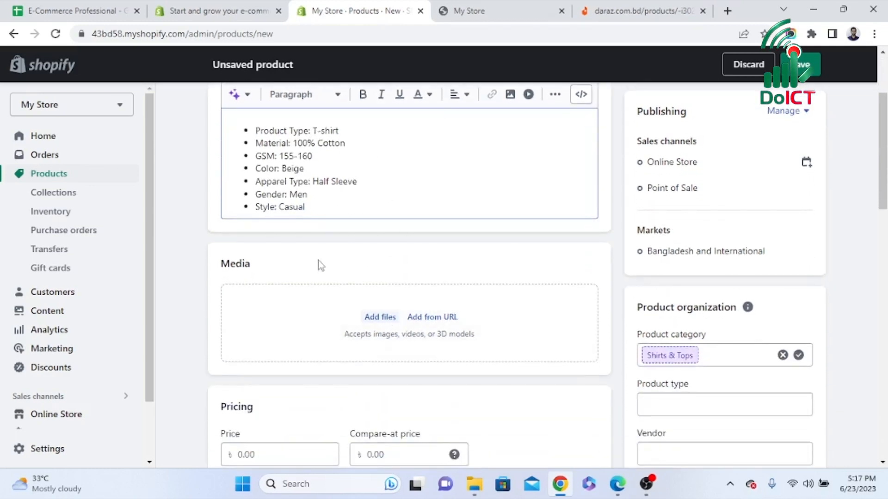
{"action": "left_click", "coordinate": [624, 11]}
{"action": "scroll", "coordinate": [286, 305], "scroll_direction": "up", "scroll_amount": 10}
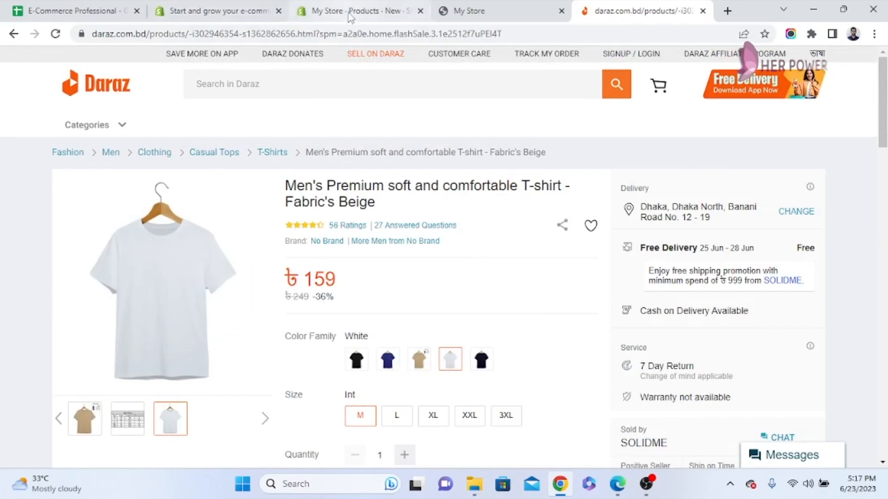
{"action": "left_click", "coordinate": [353, 13]}
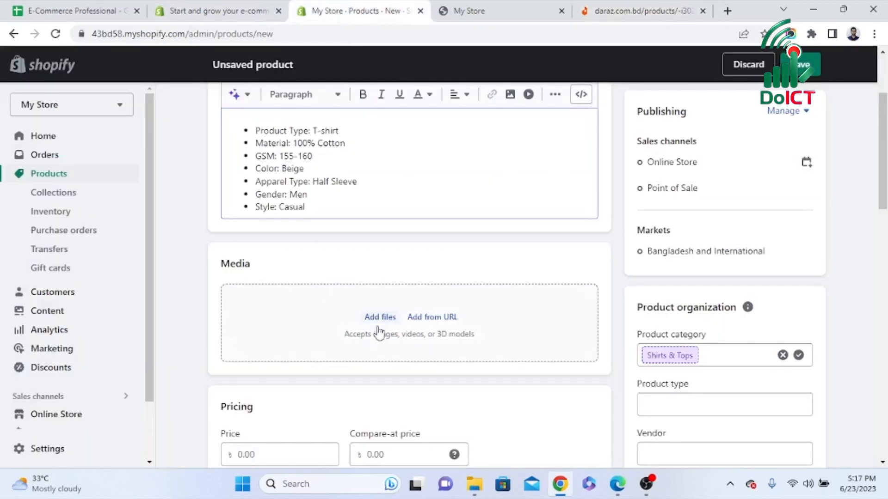
{"action": "left_click", "coordinate": [384, 318]}
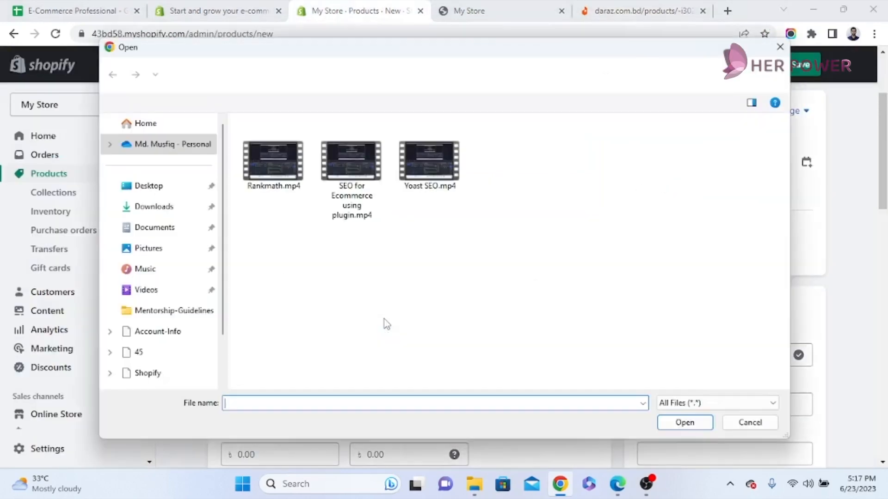
{"action": "left_click", "coordinate": [149, 187]}
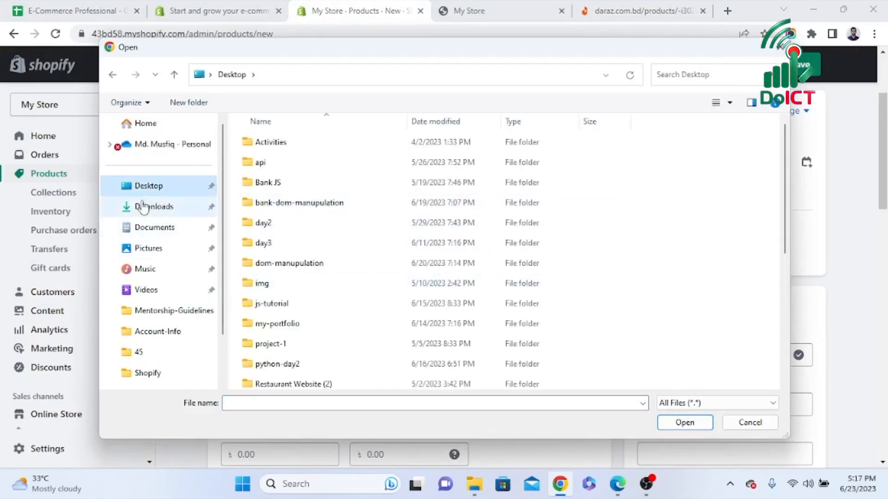
{"action": "scroll", "coordinate": [334, 259], "scroll_direction": "down", "scroll_amount": 4}
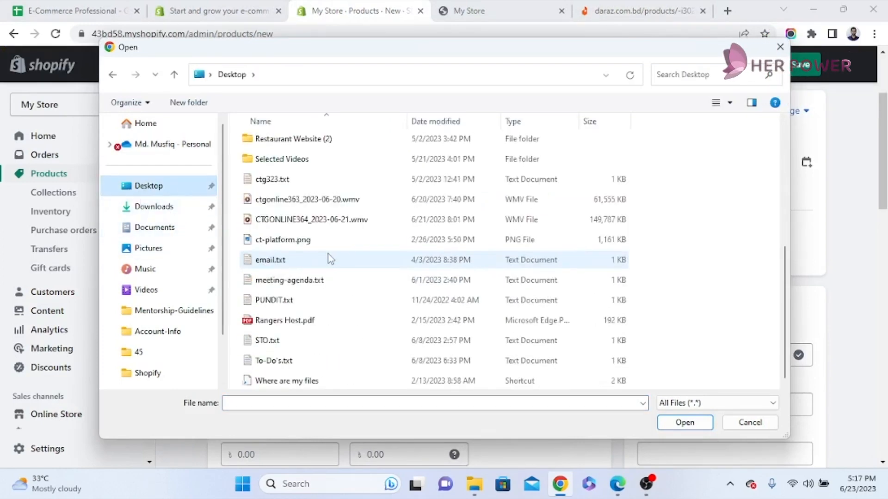
{"action": "scroll", "coordinate": [329, 254], "scroll_direction": "up", "scroll_amount": 4}
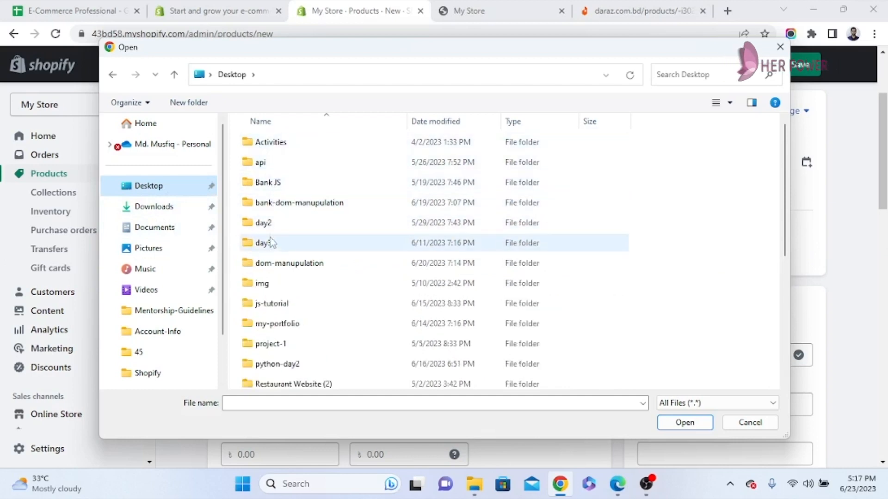
{"action": "scroll", "coordinate": [288, 266], "scroll_direction": "down", "scroll_amount": 1}
{"action": "scroll", "coordinate": [287, 271], "scroll_direction": "down", "scroll_amount": 1}
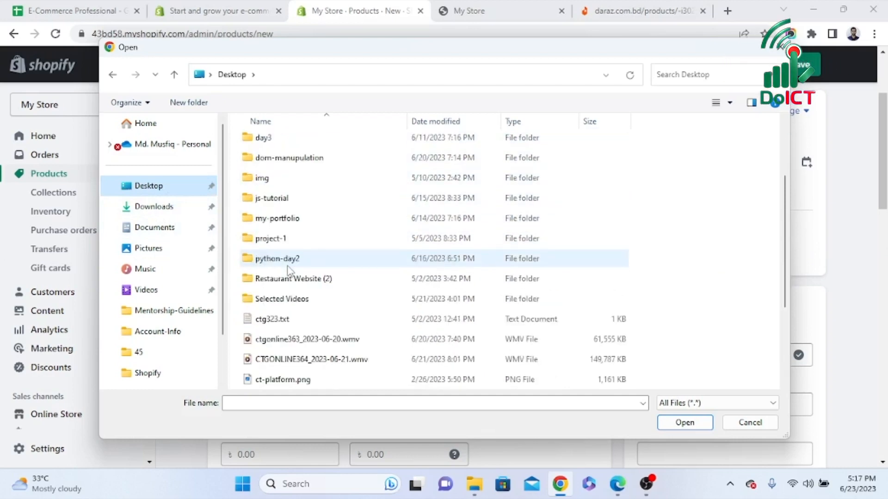
{"action": "scroll", "coordinate": [303, 306], "scroll_direction": "down", "scroll_amount": 3}
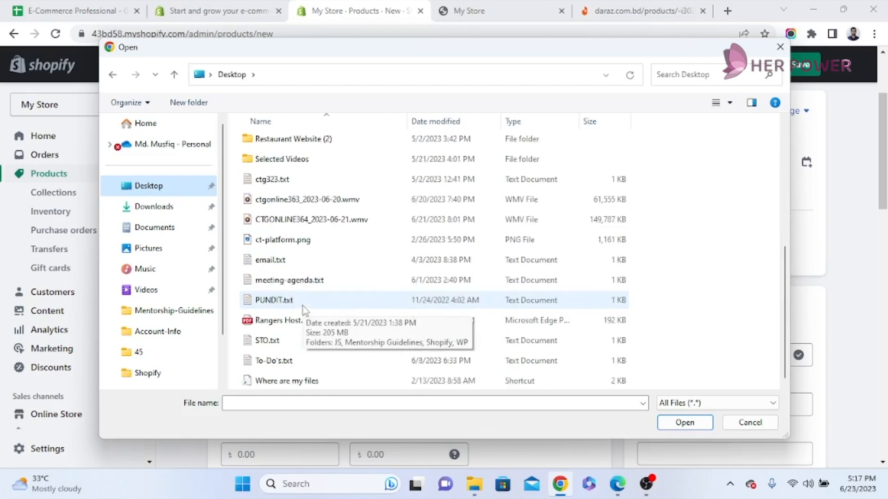
Look through the Downloads folder for an image to upload to the product
{"action": "left_click", "coordinate": [155, 207]}
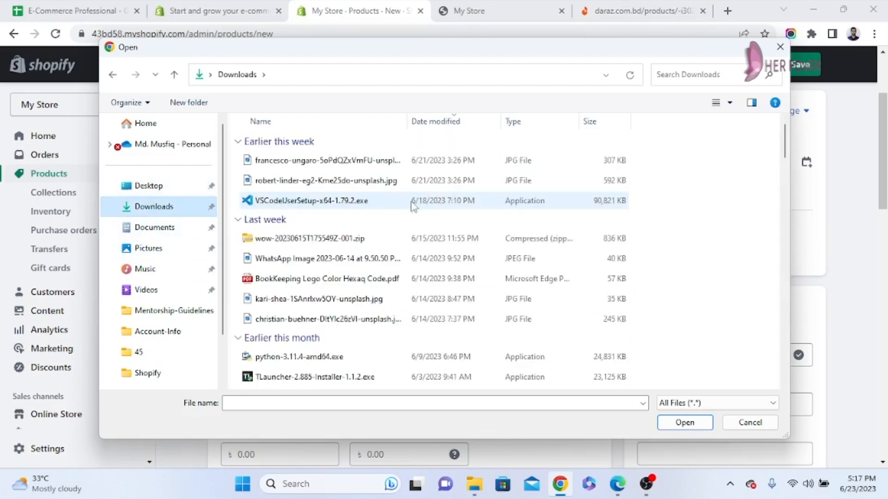
{"action": "scroll", "coordinate": [366, 219], "scroll_direction": "down", "scroll_amount": 1}
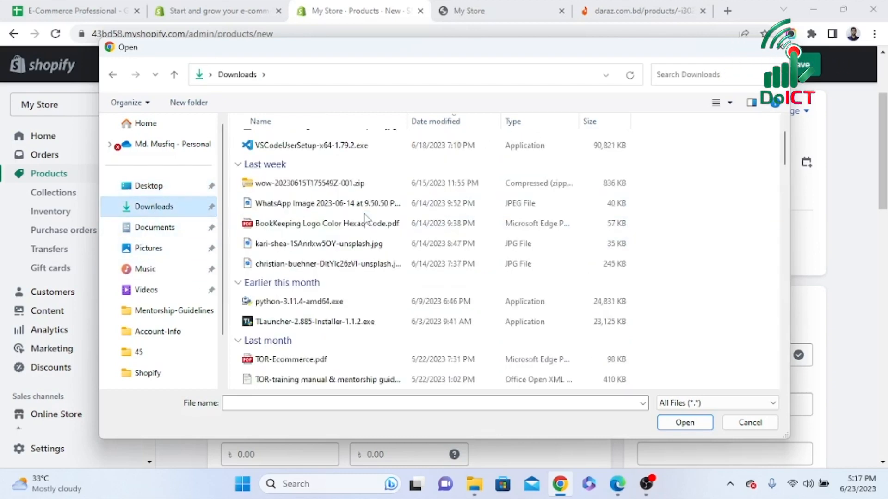
{"action": "scroll", "coordinate": [365, 218], "scroll_direction": "down", "scroll_amount": 3}
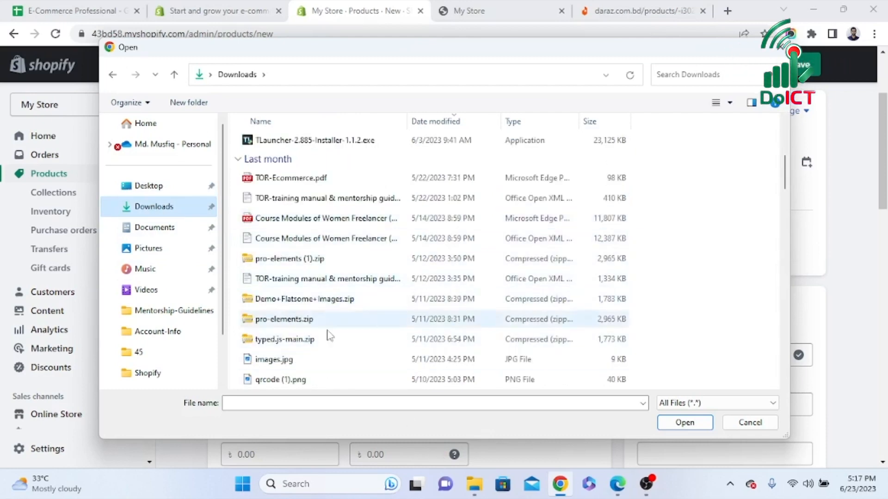
Switch to File Explorer, show it full screen and look through the Downloads folder for a folder of product images
{"action": "left_click", "coordinate": [474, 485]}
{"action": "left_click", "coordinate": [197, 252]}
{"action": "scroll", "coordinate": [368, 296], "scroll_direction": "down", "scroll_amount": 2}
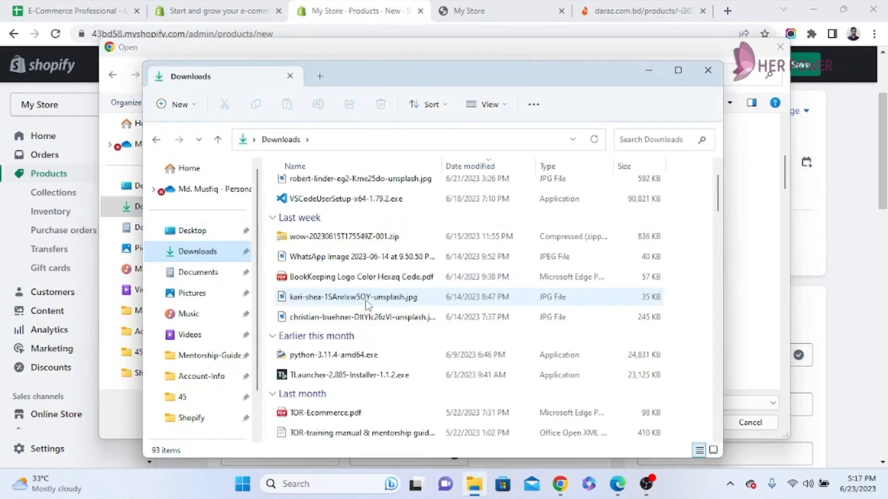
{"action": "scroll", "coordinate": [368, 305], "scroll_direction": "down", "scroll_amount": 1}
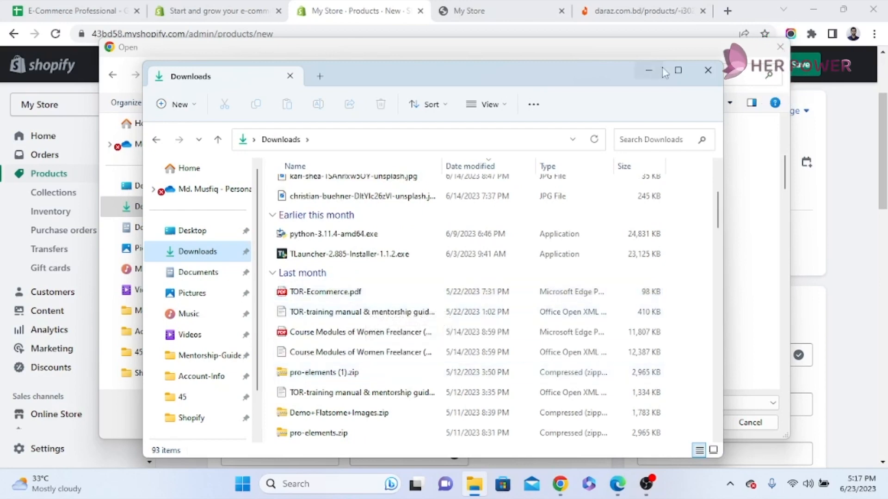
{"action": "left_click", "coordinate": [677, 70]}
{"action": "scroll", "coordinate": [222, 306], "scroll_direction": "down", "scroll_amount": 2}
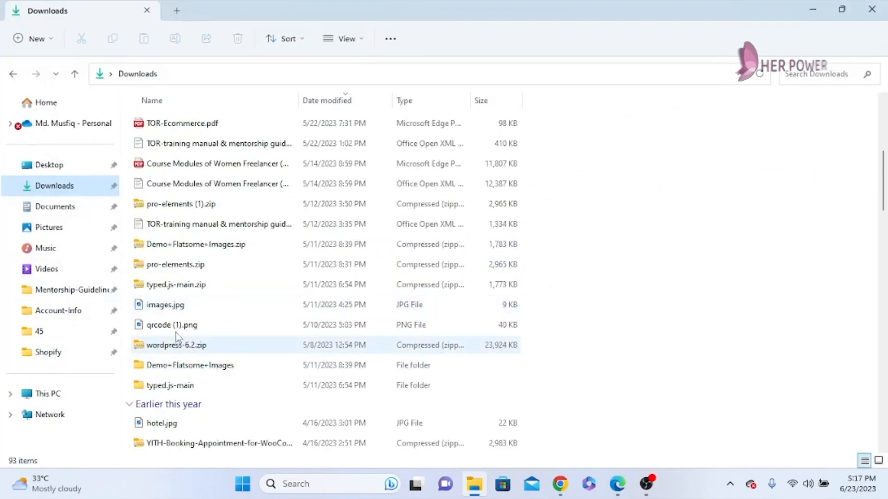
{"action": "scroll", "coordinate": [189, 300], "scroll_direction": "up", "scroll_amount": 5}
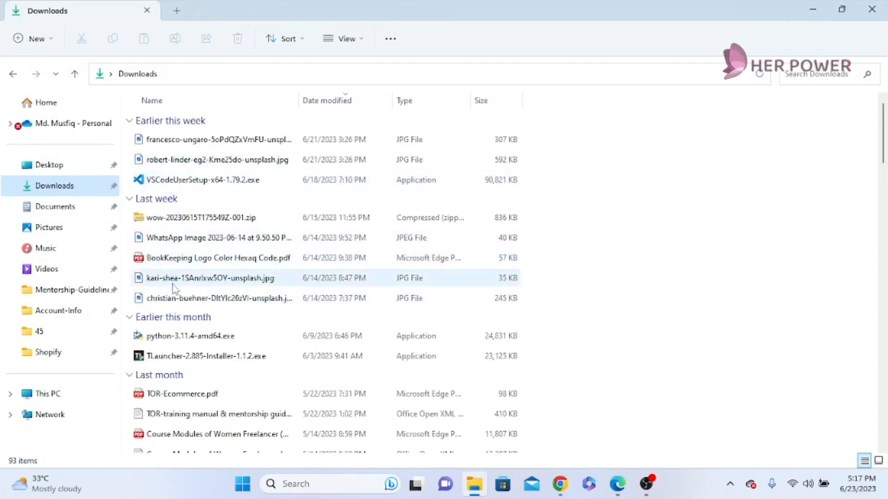
{"action": "scroll", "coordinate": [206, 362], "scroll_direction": "down", "scroll_amount": 1}
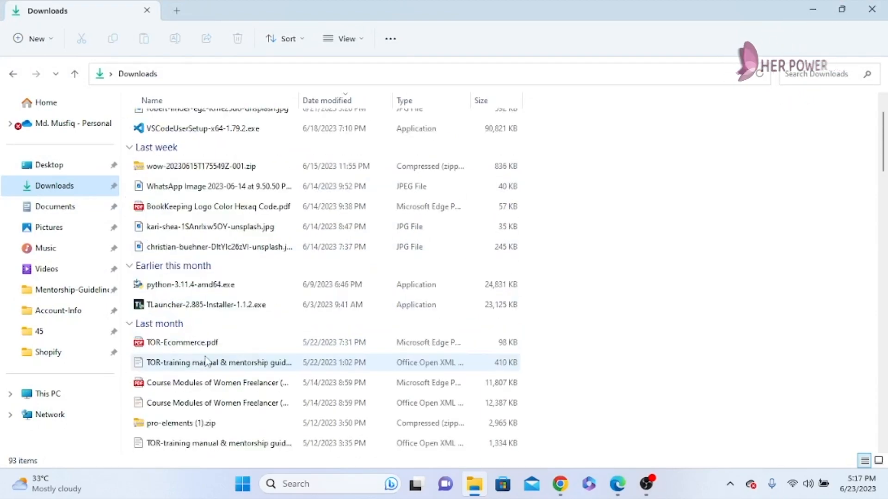
{"action": "scroll", "coordinate": [206, 362], "scroll_direction": "down", "scroll_amount": 2}
{"action": "scroll", "coordinate": [207, 362], "scroll_direction": "down", "scroll_amount": 3}
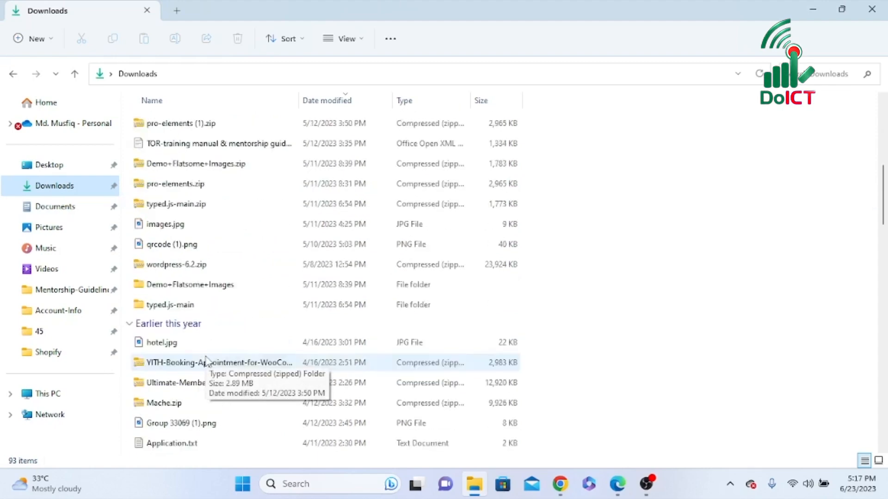
Open the Images folder inside Demo+Flatsome+Images and preview 15-1-270x338.jpg, always using Photos for .jpg files
{"action": "right_click", "coordinate": [224, 289]}
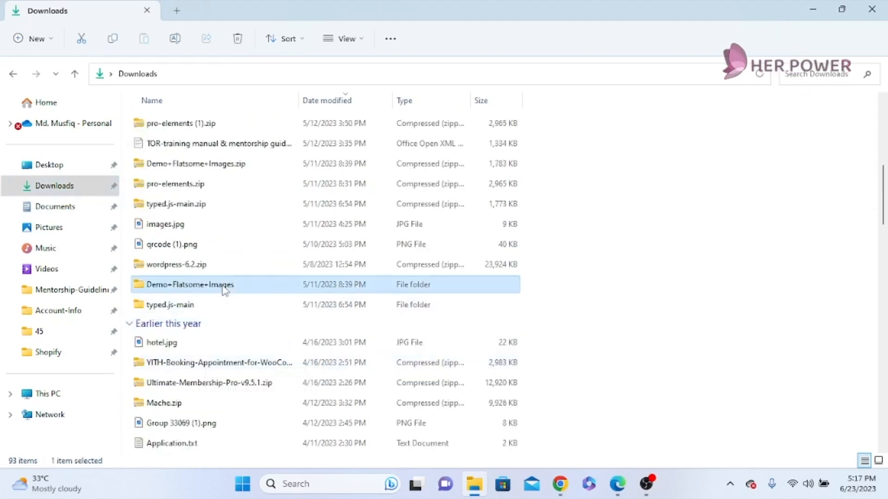
{"action": "key", "text": "Return"}
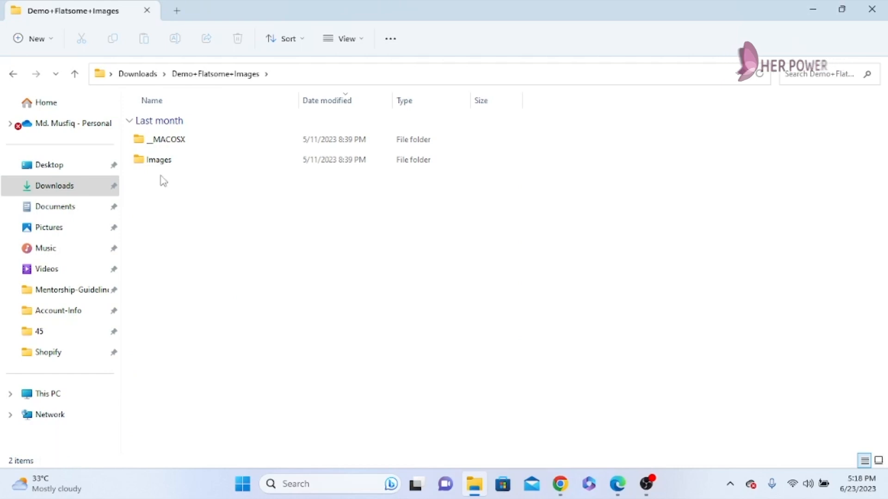
{"action": "double_click", "coordinate": [162, 165]}
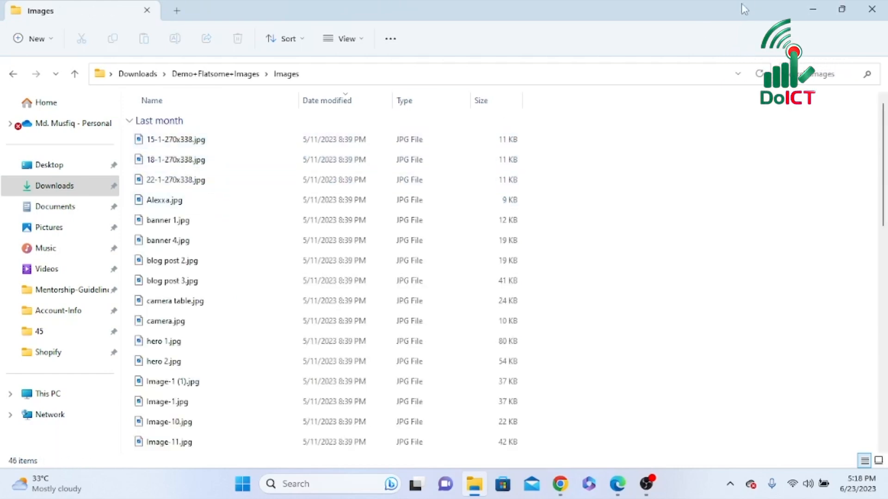
{"action": "left_click", "coordinate": [184, 147]}
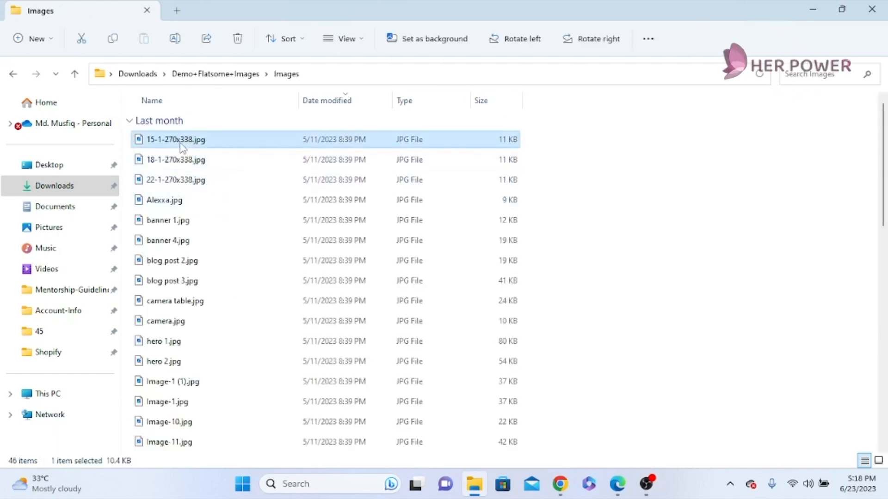
{"action": "double_click", "coordinate": [184, 147]}
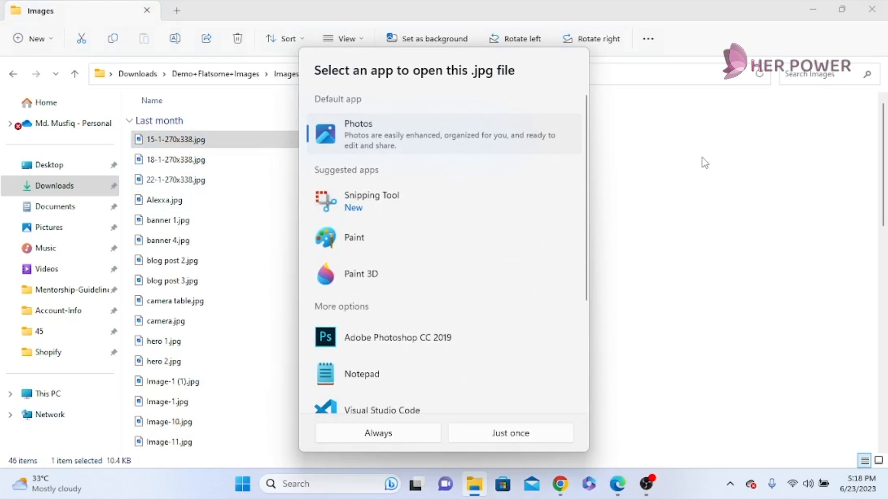
{"action": "left_click", "coordinate": [390, 433]}
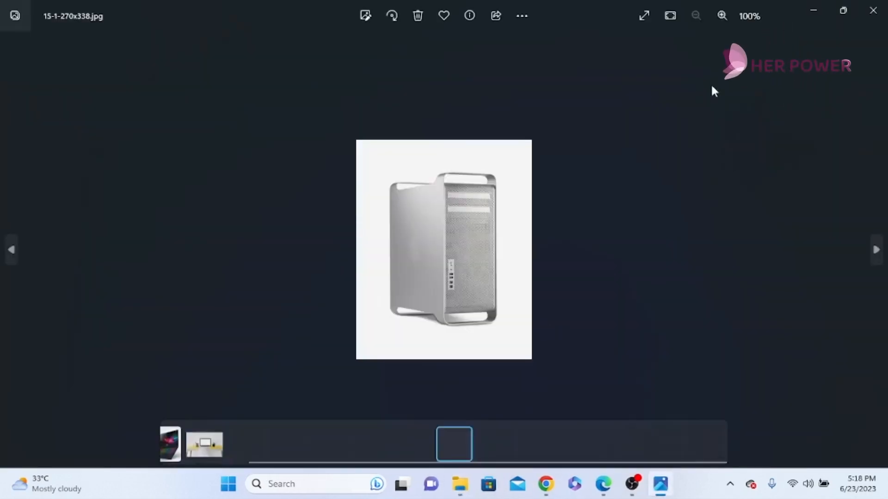
{"action": "left_click", "coordinate": [875, 11]}
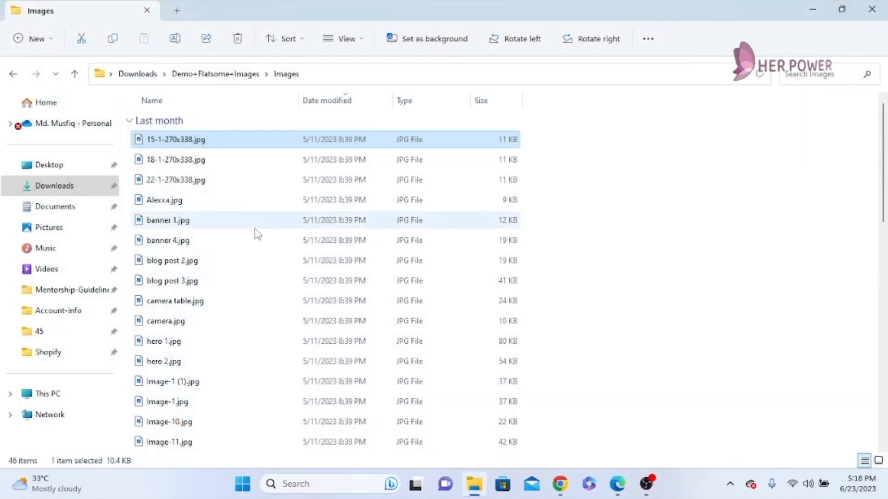
Preview product 5.jpg, then close the preview and minimize File Explorer to return to the Shopify upload
{"action": "scroll", "coordinate": [184, 301], "scroll_direction": "down", "scroll_amount": 15}
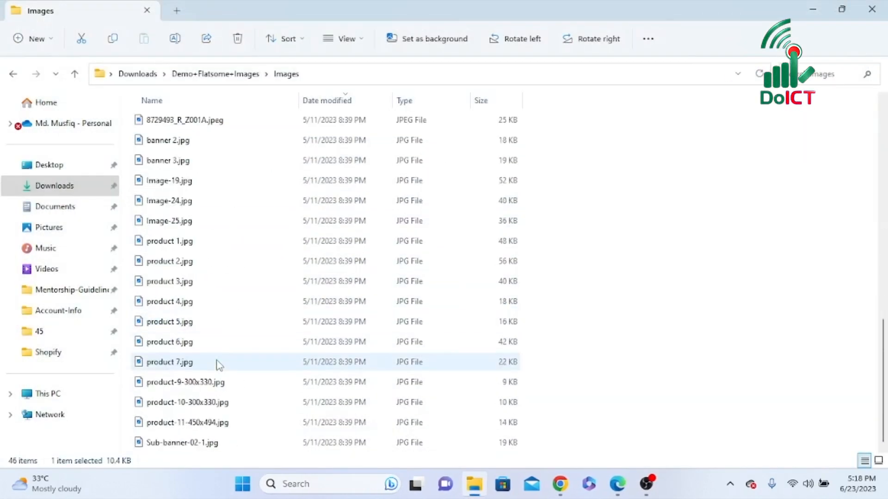
{"action": "double_click", "coordinate": [181, 321]}
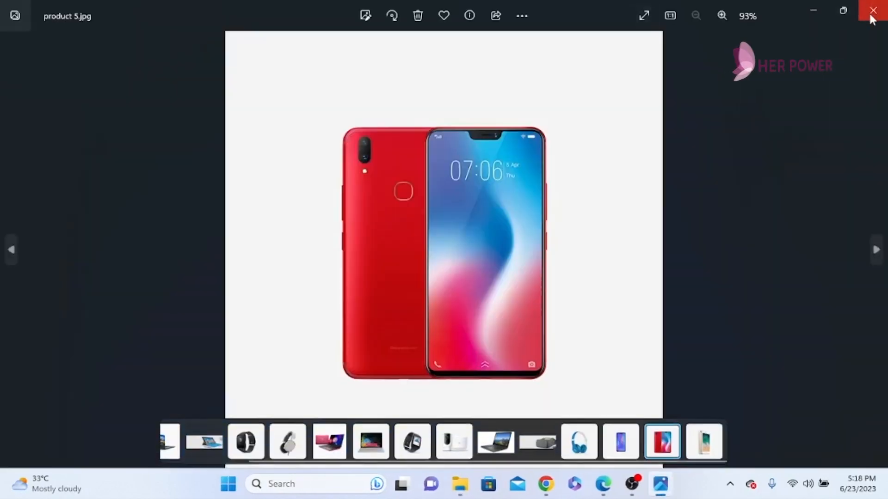
{"action": "left_click", "coordinate": [873, 10]}
{"action": "left_click", "coordinate": [813, 9]}
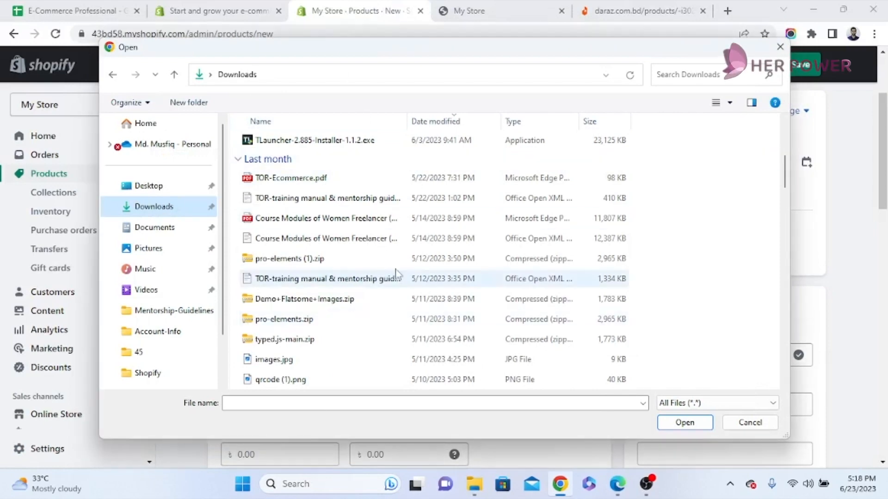
Upload product 6.jpg from the Images folder inside Downloads > Demo+Flatsome+Images as the product's media
{"action": "scroll", "coordinate": [273, 250], "scroll_direction": "up", "scroll_amount": 4}
{"action": "scroll", "coordinate": [273, 249], "scroll_direction": "down", "scroll_amount": 4}
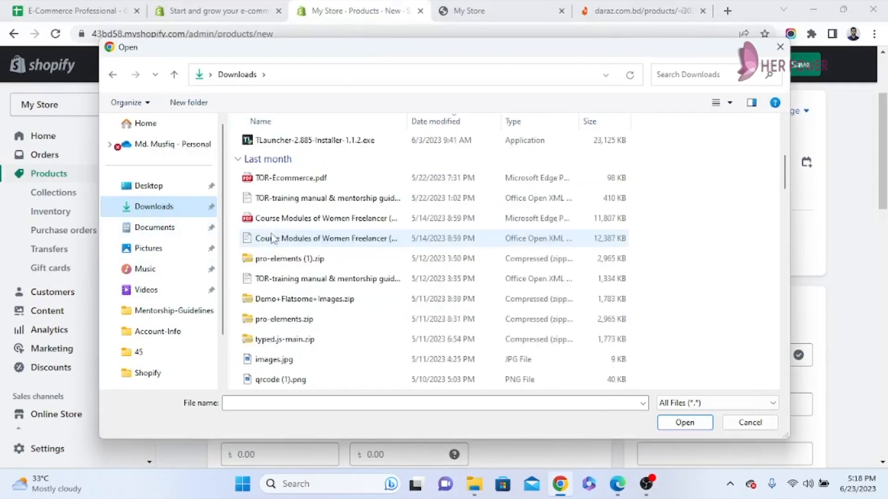
{"action": "scroll", "coordinate": [312, 276], "scroll_direction": "down", "scroll_amount": 3}
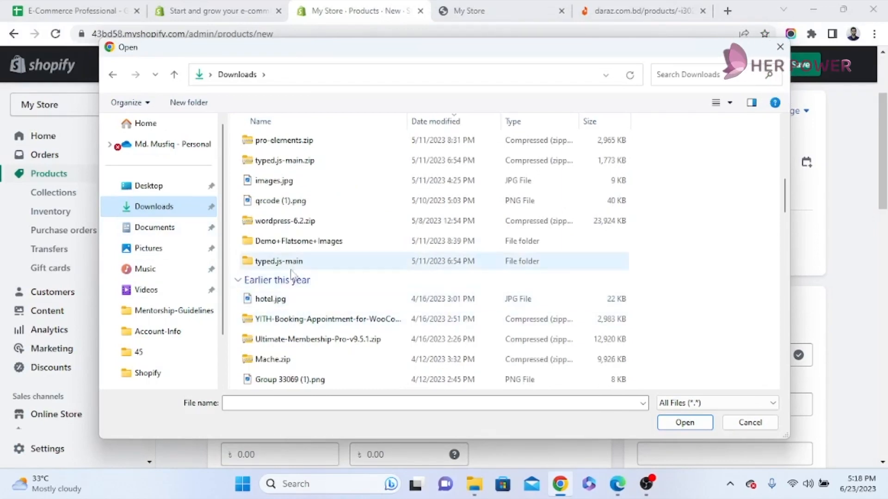
{"action": "double_click", "coordinate": [315, 244]}
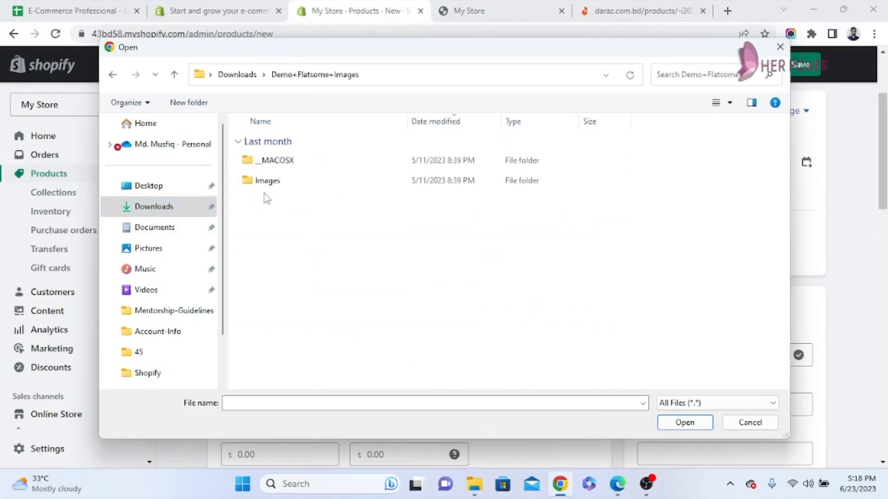
{"action": "double_click", "coordinate": [277, 185]}
{"action": "scroll", "coordinate": [286, 263], "scroll_direction": "down", "scroll_amount": 10}
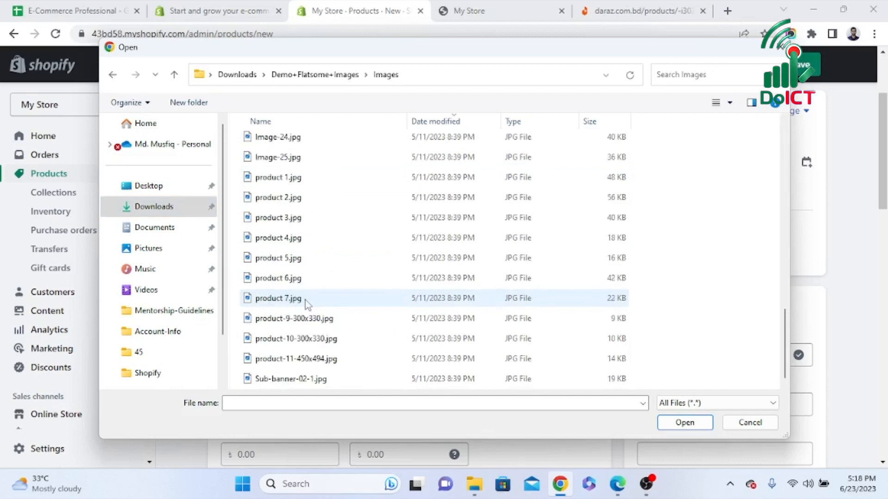
{"action": "left_click", "coordinate": [290, 277]}
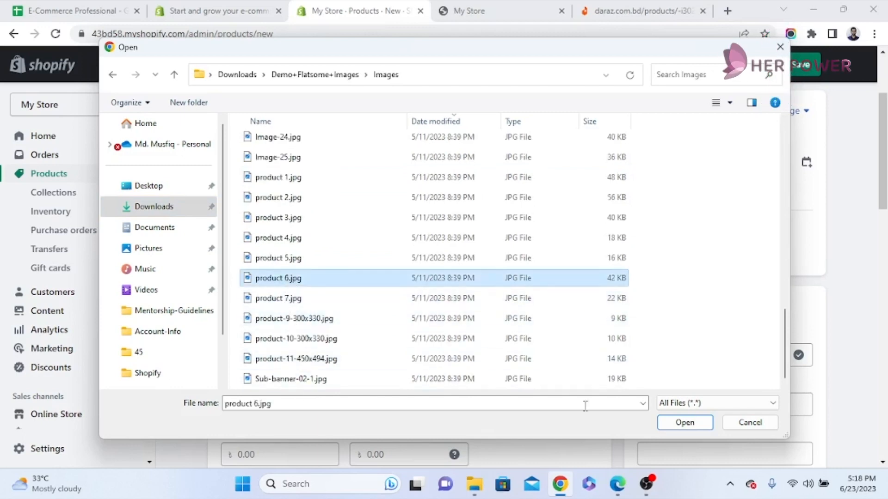
{"action": "left_click", "coordinate": [687, 425]}
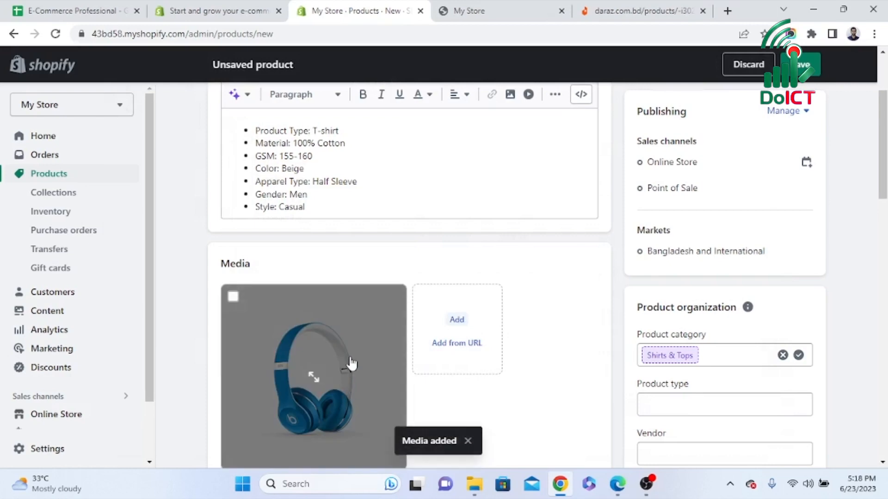
Replace the product title with Head Phone to match the uploaded image
{"action": "scroll", "coordinate": [349, 363], "scroll_direction": "up", "scroll_amount": 3}
{"action": "left_click", "coordinate": [265, 170]}
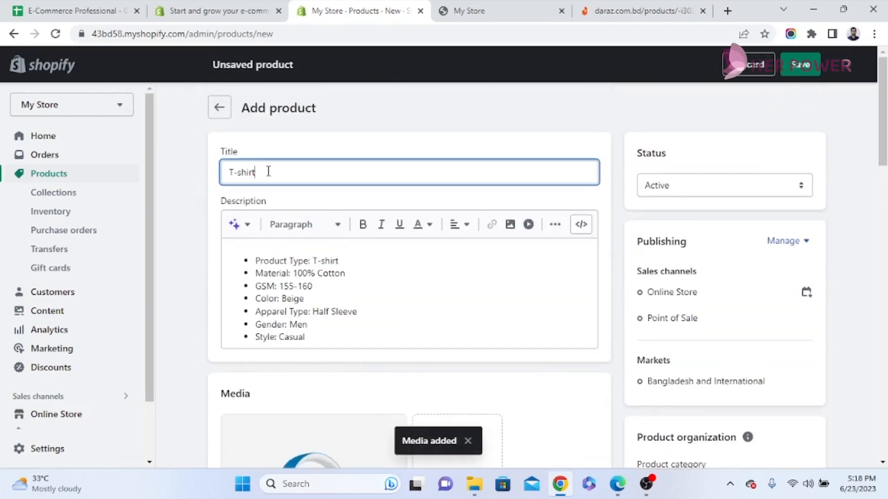
{"action": "left_click_drag", "start_coordinate": [266, 170], "coordinate": [231, 172]}
{"action": "type", "text": "Head Phone"}
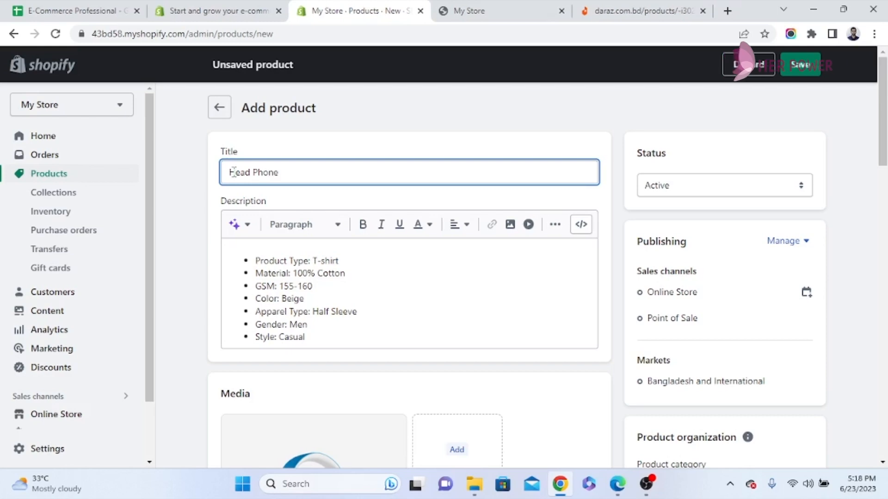
Check the explanation of the compare-at price and set the product's price to 500
{"action": "scroll", "coordinate": [417, 326], "scroll_direction": "down", "scroll_amount": 4}
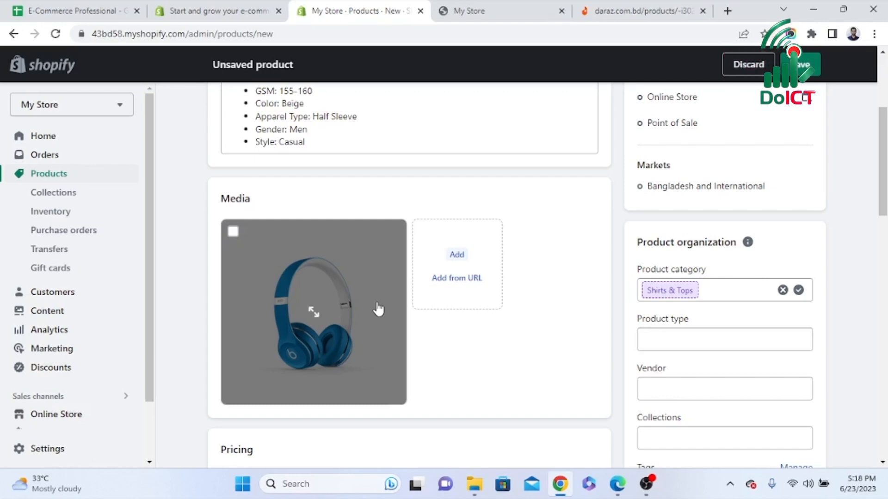
{"action": "scroll", "coordinate": [420, 313], "scroll_direction": "down", "scroll_amount": 3}
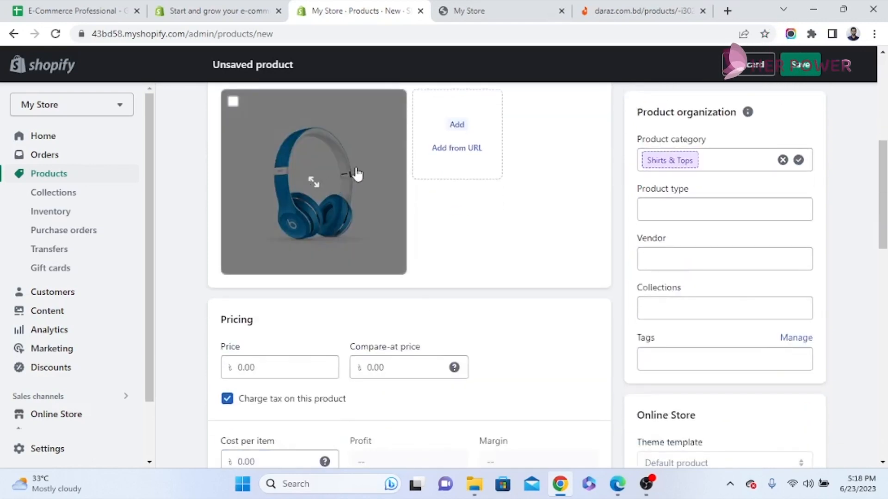
{"action": "scroll", "coordinate": [276, 287], "scroll_direction": "down", "scroll_amount": 2}
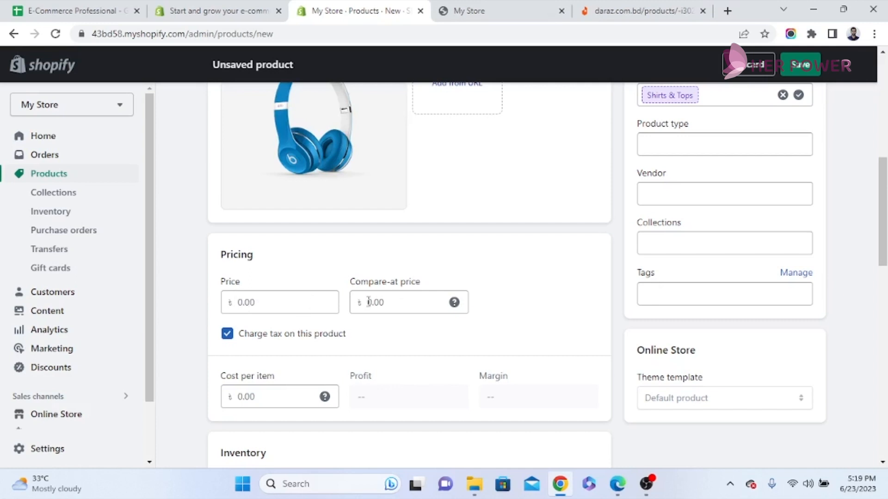
{"action": "mouse_move", "coordinate": [455, 303]}
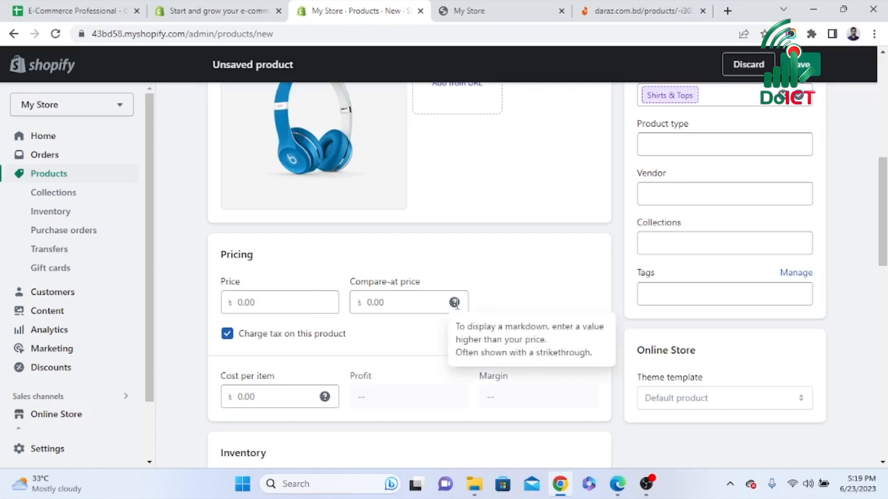
{"action": "left_click", "coordinate": [267, 300]}
{"action": "type", "text": "500"}
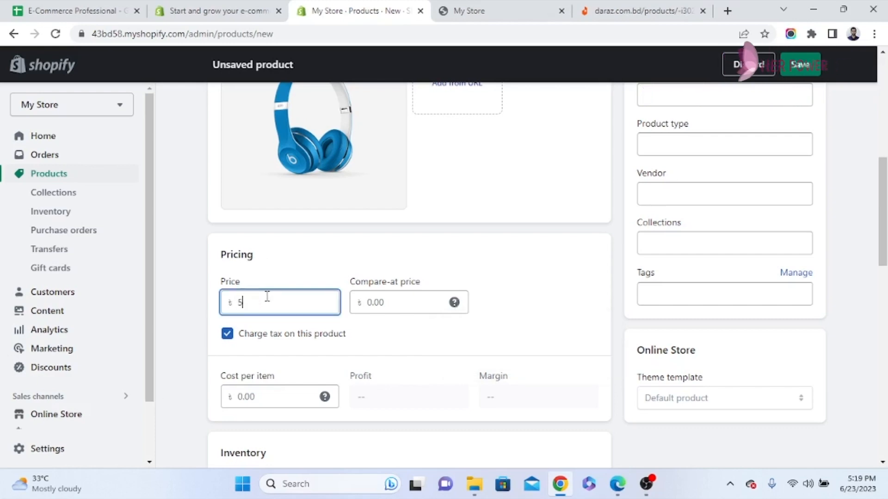
Review the product's cost per item, inventory, shipping and variants sections, including the available shipping weight units
{"action": "scroll", "coordinate": [273, 296], "scroll_direction": "down", "scroll_amount": 3}
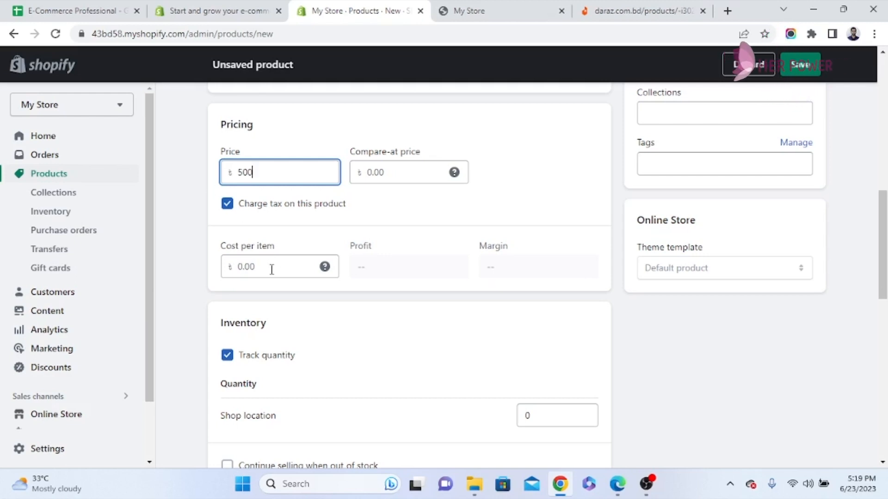
{"action": "left_click", "coordinate": [271, 267]}
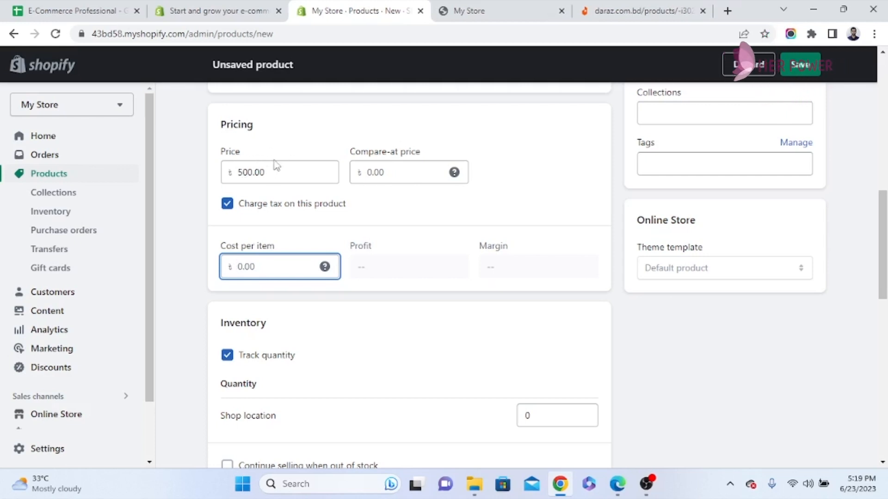
{"action": "scroll", "coordinate": [399, 314], "scroll_direction": "down", "scroll_amount": 3}
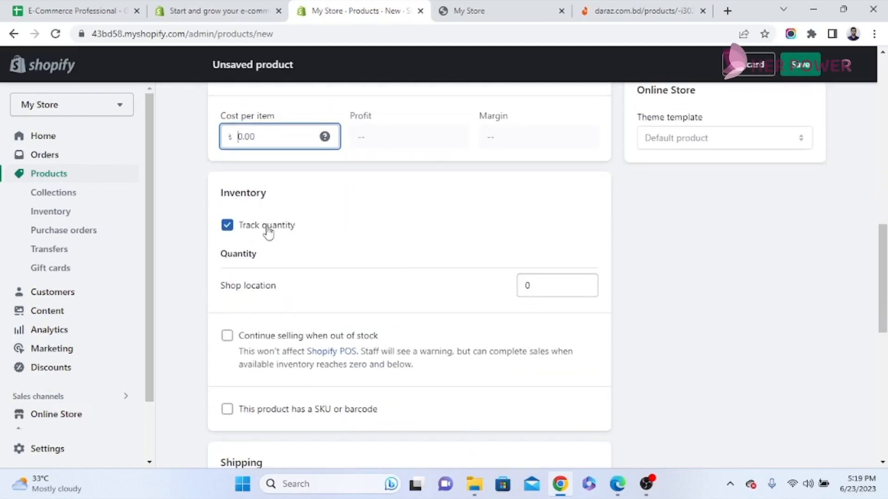
{"action": "scroll", "coordinate": [324, 260], "scroll_direction": "down", "scroll_amount": 1}
{"action": "scroll", "coordinate": [301, 166], "scroll_direction": "down", "scroll_amount": 3}
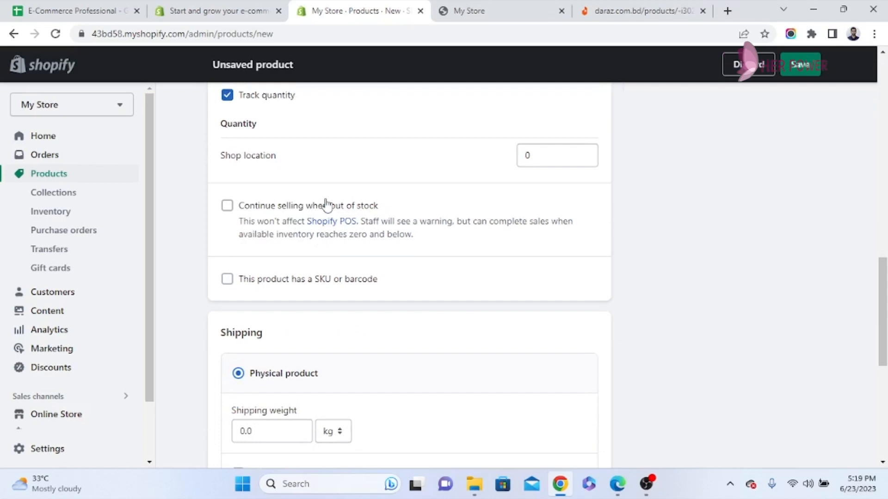
{"action": "scroll", "coordinate": [327, 204], "scroll_direction": "down", "scroll_amount": 3}
{"action": "scroll", "coordinate": [326, 198], "scroll_direction": "down", "scroll_amount": 2}
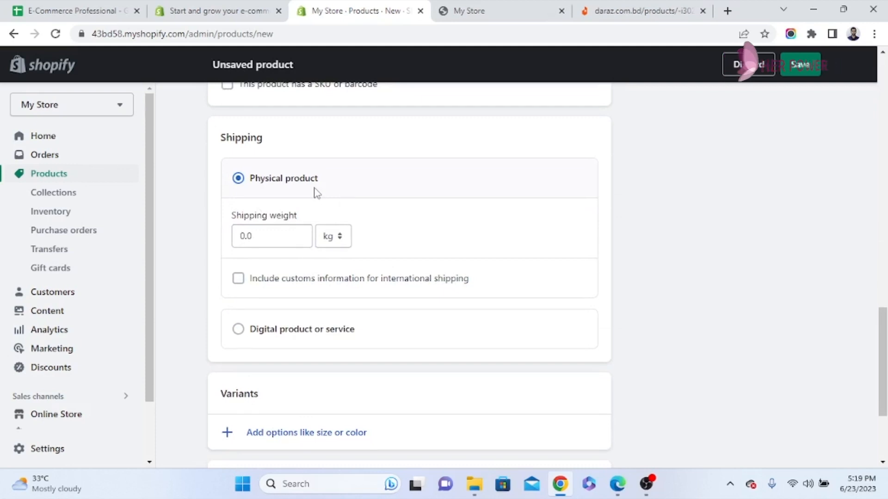
{"action": "left_click", "coordinate": [340, 244]}
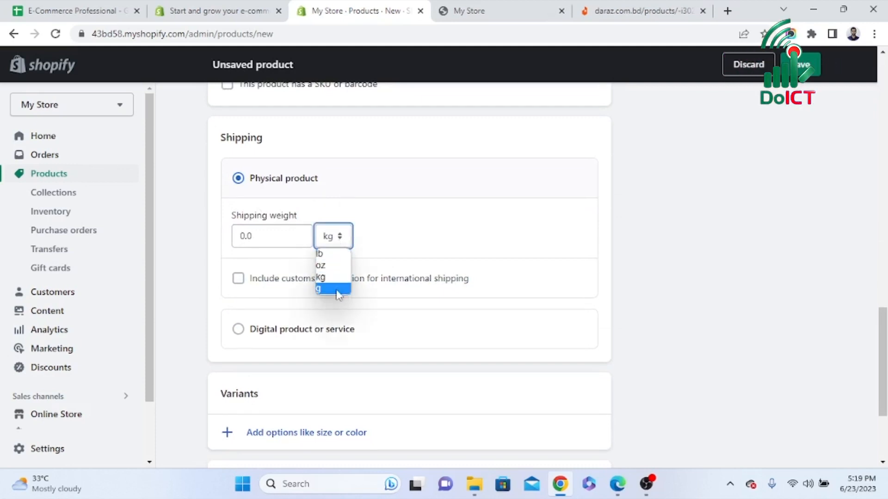
{"action": "left_click", "coordinate": [387, 235]}
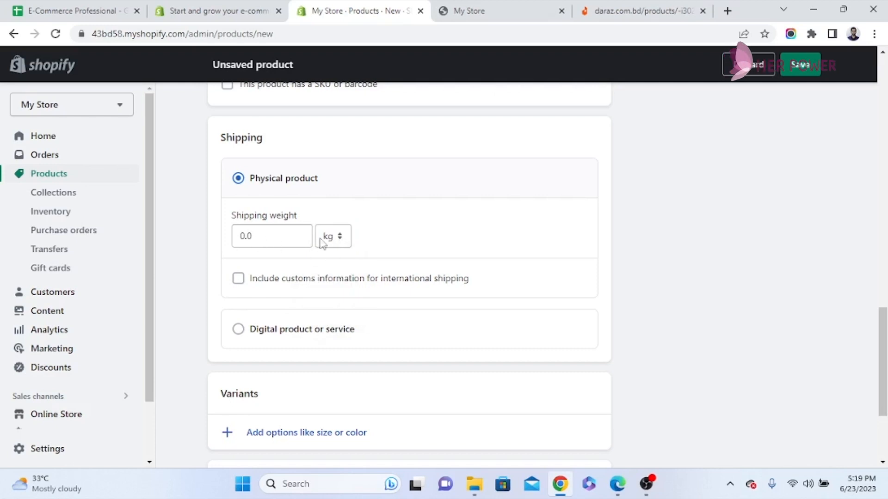
{"action": "scroll", "coordinate": [322, 245], "scroll_direction": "down", "scroll_amount": 4}
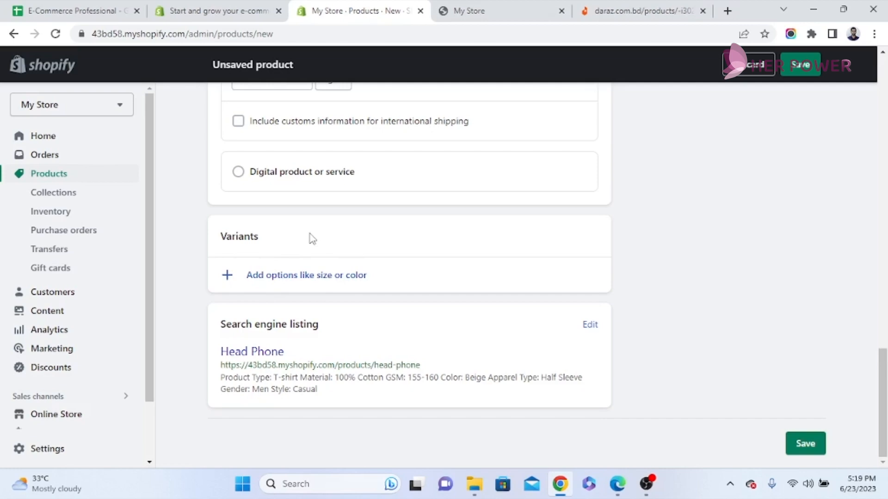
{"action": "scroll", "coordinate": [307, 234], "scroll_direction": "up", "scroll_amount": 10}
{"action": "scroll", "coordinate": [326, 259], "scroll_direction": "down", "scroll_amount": 5}
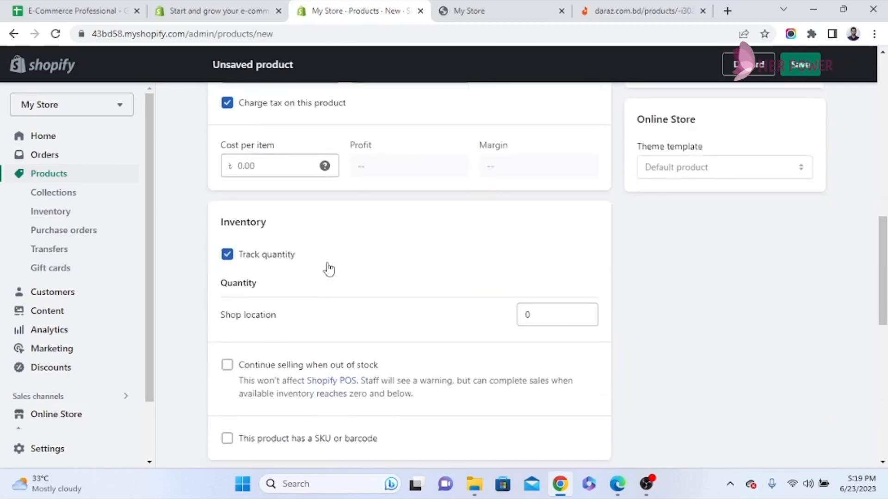
{"action": "scroll", "coordinate": [328, 269], "scroll_direction": "down", "scroll_amount": 10}
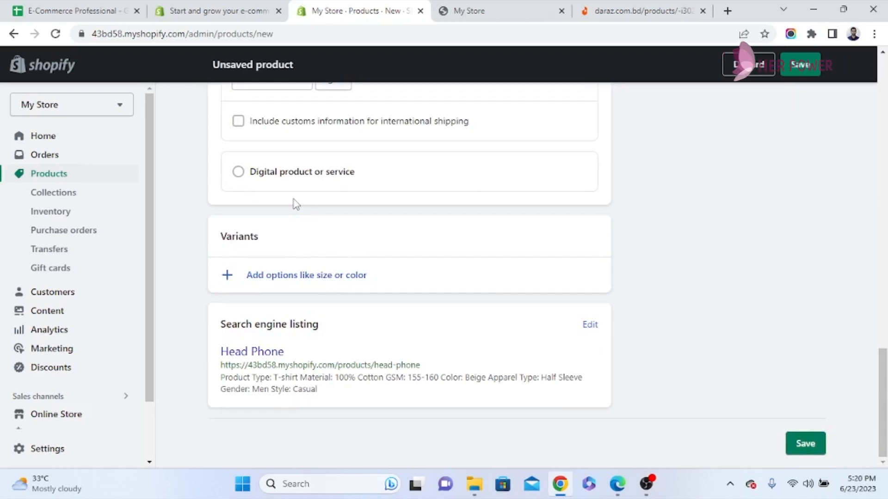
Add a variant option named Size and try to finish it without entering an option value
{"action": "left_click", "coordinate": [286, 275]}
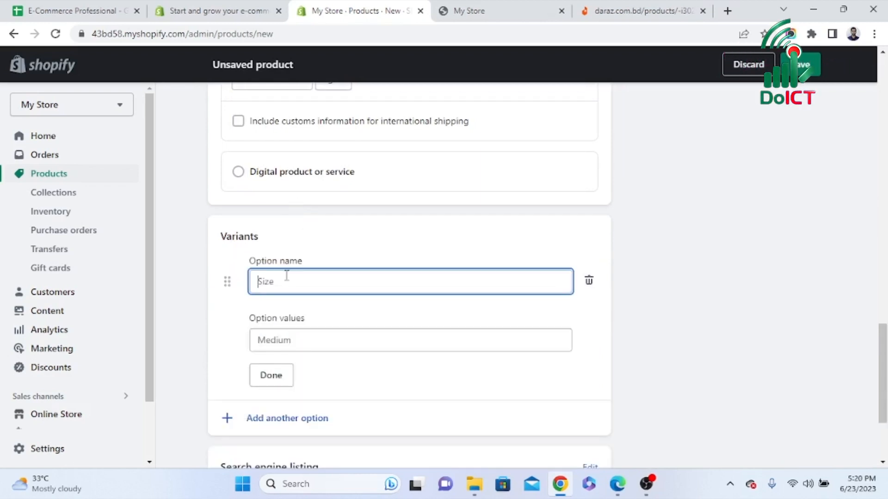
{"action": "left_click", "coordinate": [287, 314]}
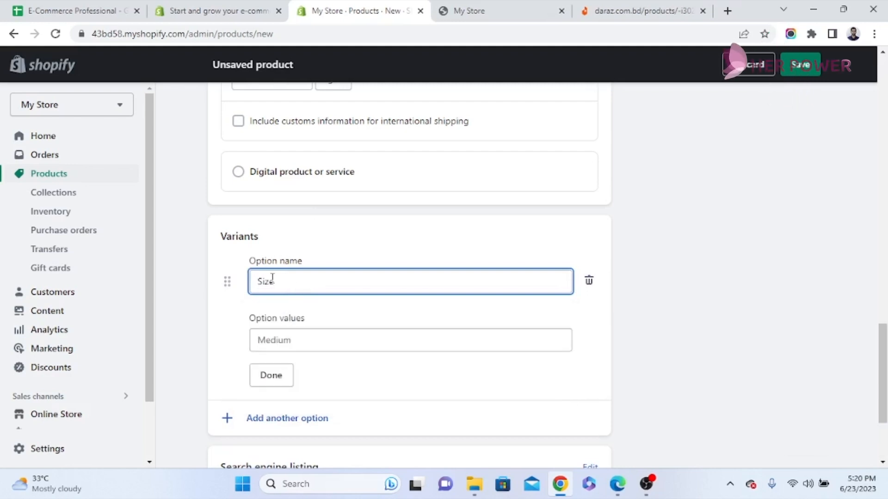
{"action": "scroll", "coordinate": [318, 337], "scroll_direction": "down", "scroll_amount": 3}
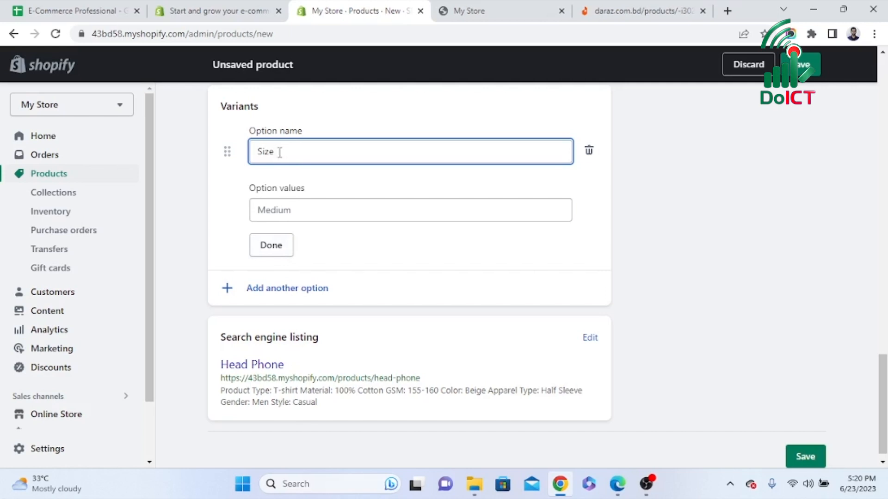
{"action": "left_click", "coordinate": [317, 209]}
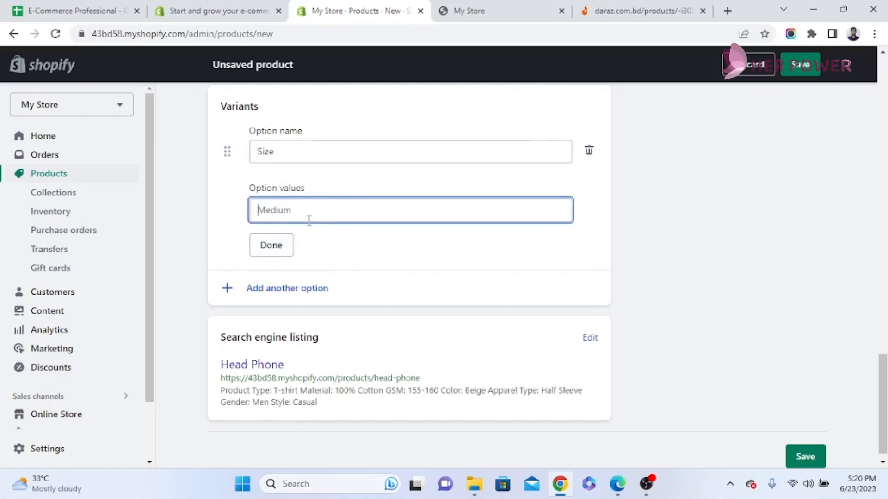
{"action": "left_click", "coordinate": [276, 245]}
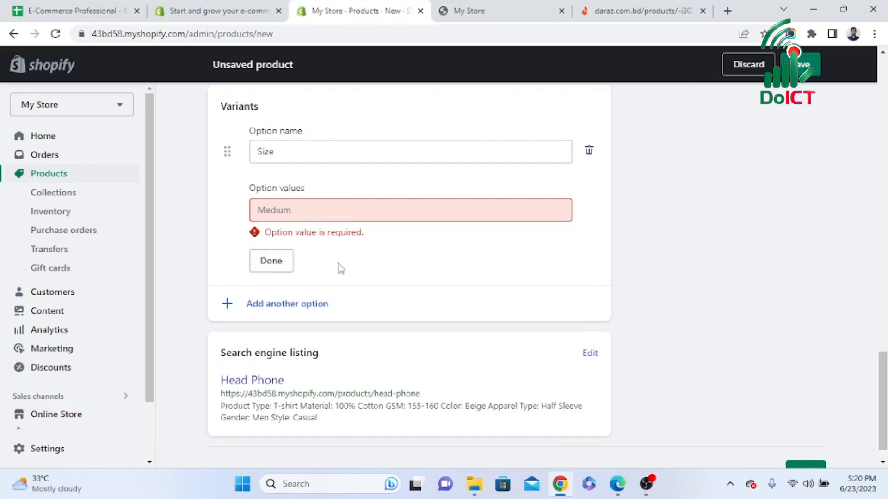
Examine the search engine listing preview and open it for editing to inspect the page title, meta description and URL handle
{"action": "scroll", "coordinate": [338, 264], "scroll_direction": "down", "scroll_amount": 1}
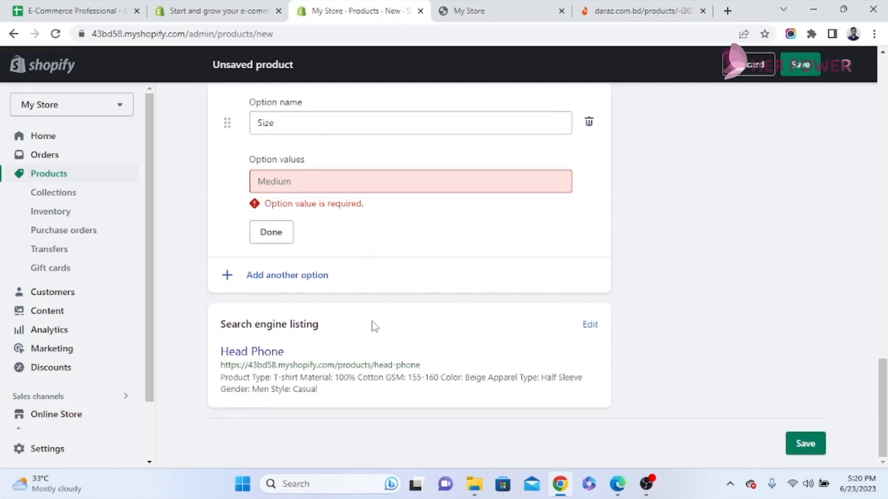
{"action": "left_click_drag", "start_coordinate": [321, 329], "coordinate": [240, 350]}
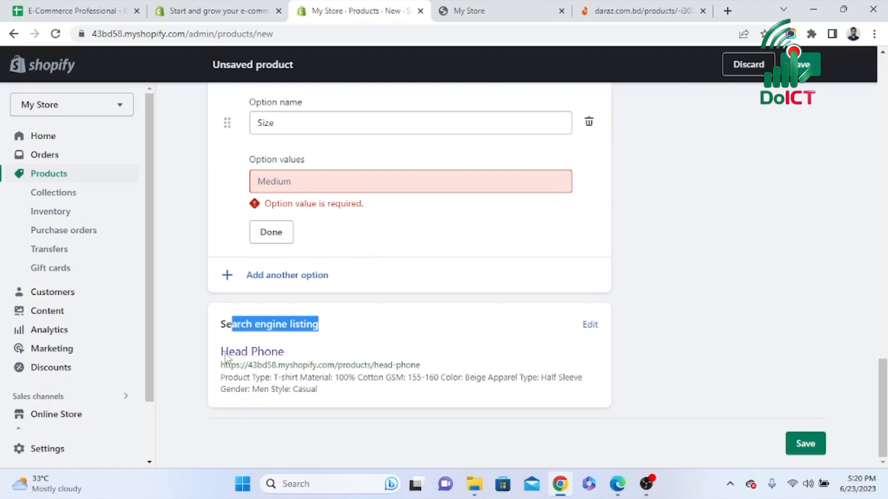
{"action": "left_click_drag", "start_coordinate": [324, 393], "coordinate": [220, 350]}
{"action": "left_click", "coordinate": [406, 328]}
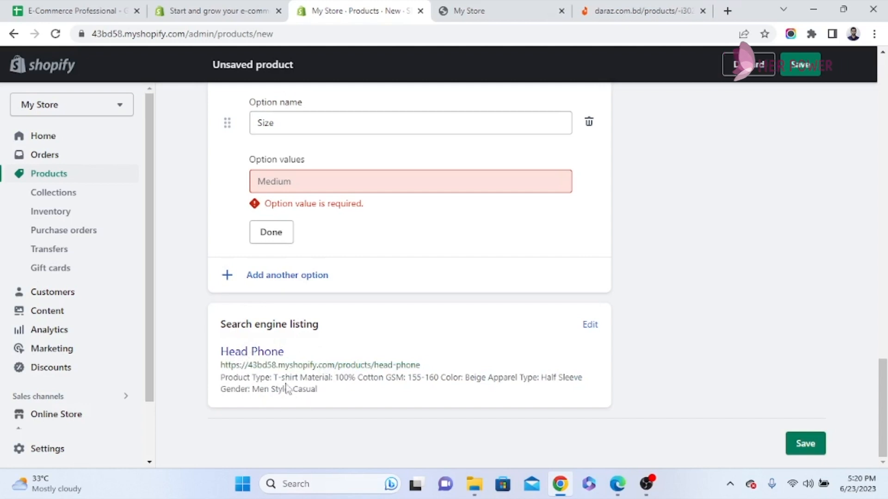
{"action": "left_click", "coordinate": [586, 326]}
{"action": "scroll", "coordinate": [492, 367], "scroll_direction": "down", "scroll_amount": 5}
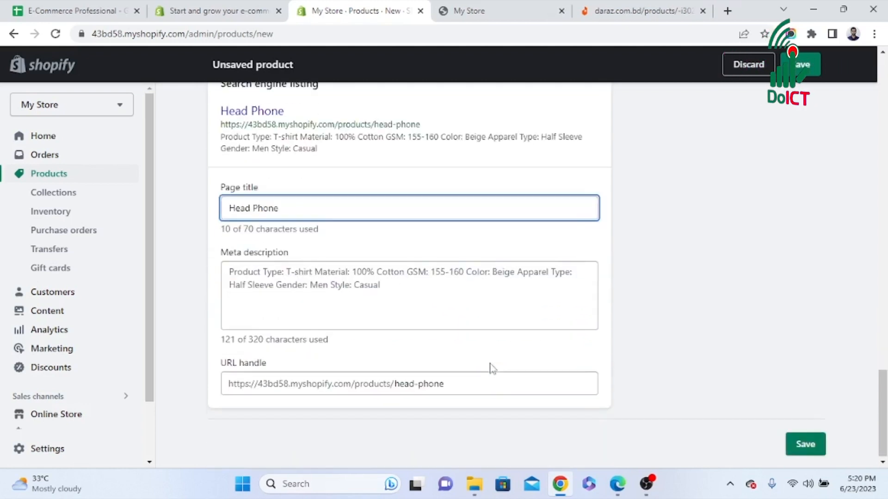
{"action": "triple_click", "coordinate": [403, 290]}
{"action": "triple_click", "coordinate": [433, 388]}
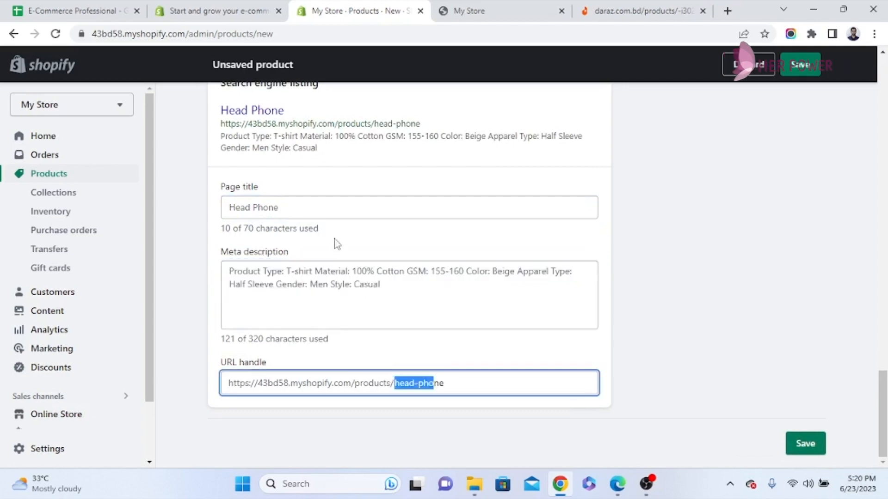
{"action": "triple_click", "coordinate": [318, 209]}
{"action": "left_click_drag", "start_coordinate": [428, 302], "coordinate": [253, 291]}
{"action": "left_click", "coordinate": [423, 315]}
Check the product status choices, select Active, and try to save the product
{"action": "scroll", "coordinate": [772, 361], "scroll_direction": "up", "scroll_amount": 5}
{"action": "scroll", "coordinate": [750, 359], "scroll_direction": "up", "scroll_amount": 15}
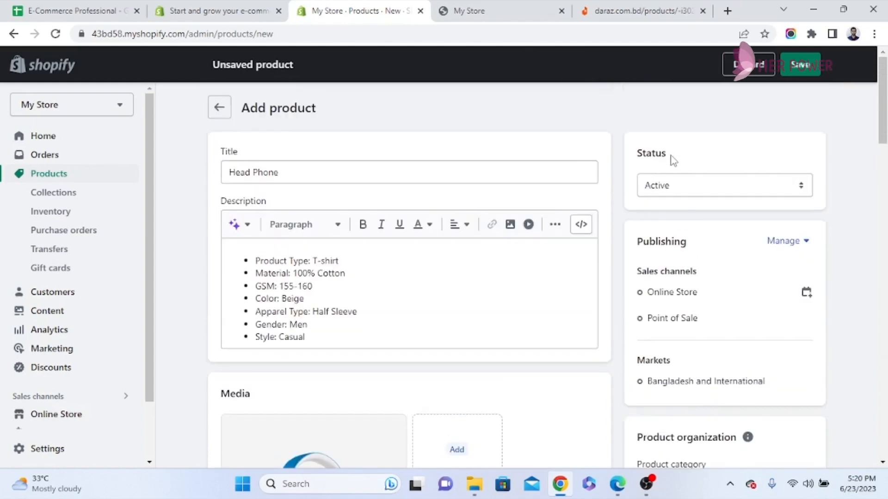
{"action": "left_click", "coordinate": [687, 192]}
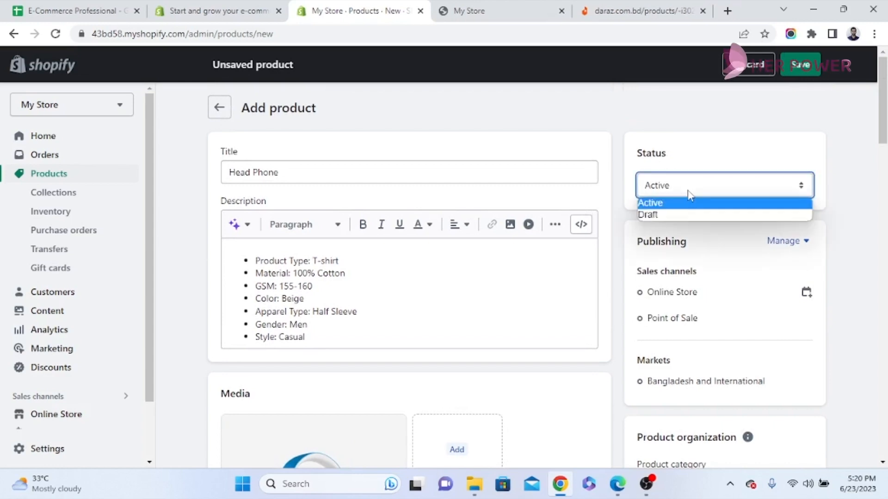
{"action": "left_click", "coordinate": [667, 203]}
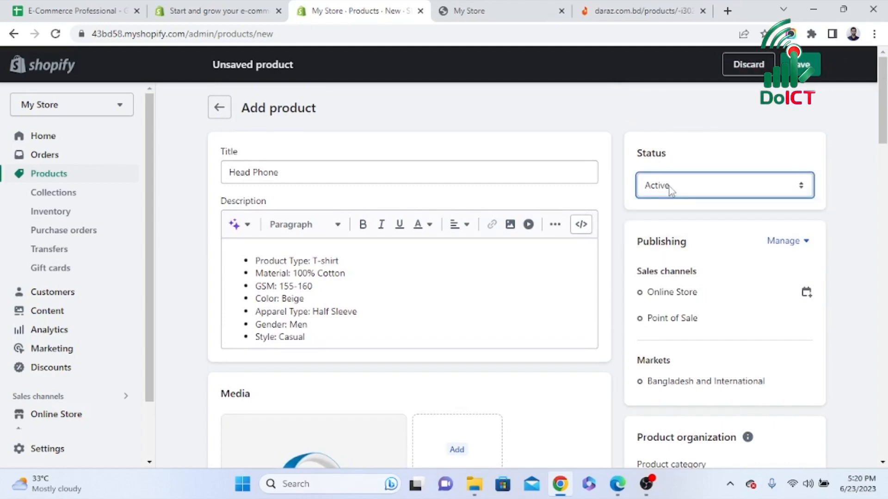
{"action": "scroll", "coordinate": [852, 430], "scroll_direction": "down", "scroll_amount": 20}
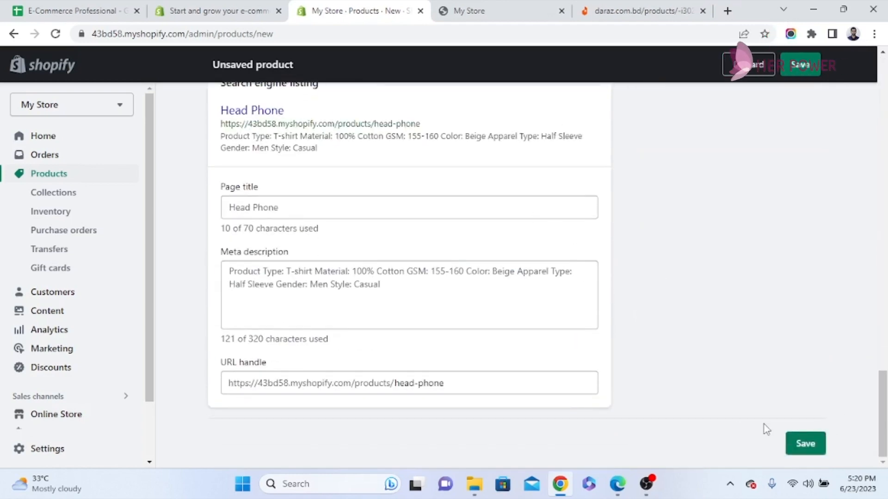
{"action": "left_click", "coordinate": [806, 444]}
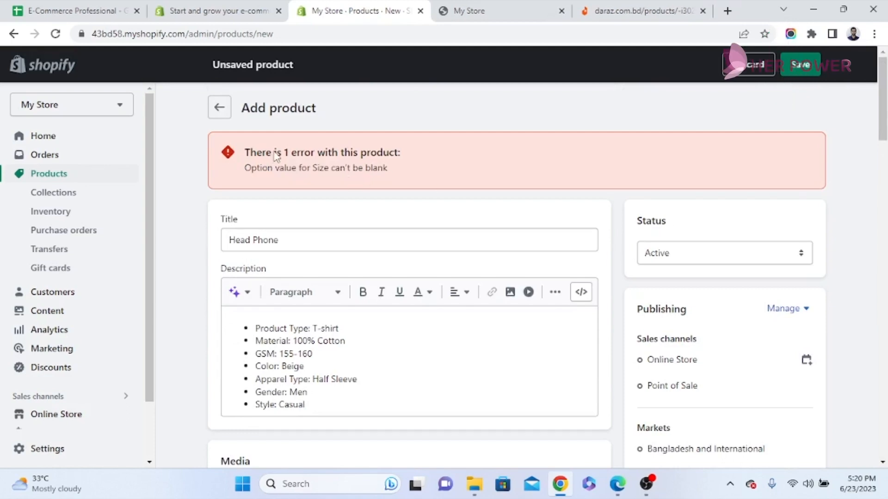
Delete the incomplete Size option from the product's variants and save the product
{"action": "scroll", "coordinate": [433, 321], "scroll_direction": "down", "scroll_amount": 15}
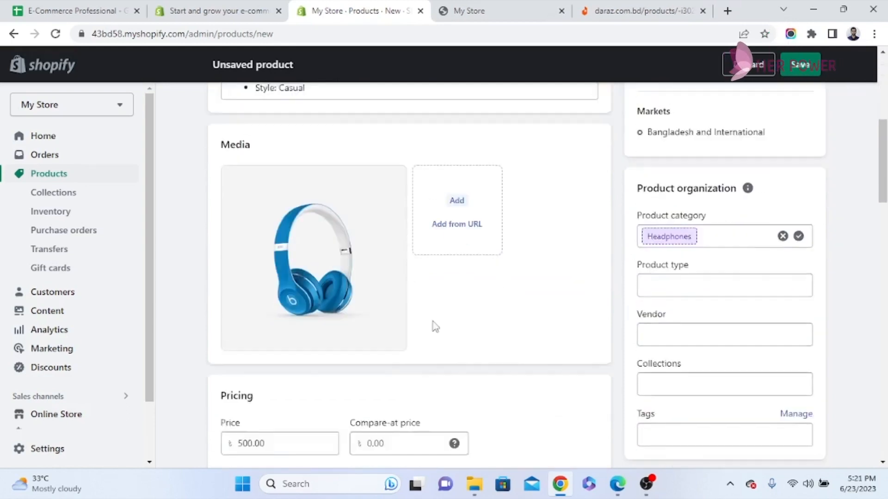
{"action": "scroll", "coordinate": [432, 322], "scroll_direction": "down", "scroll_amount": 12}
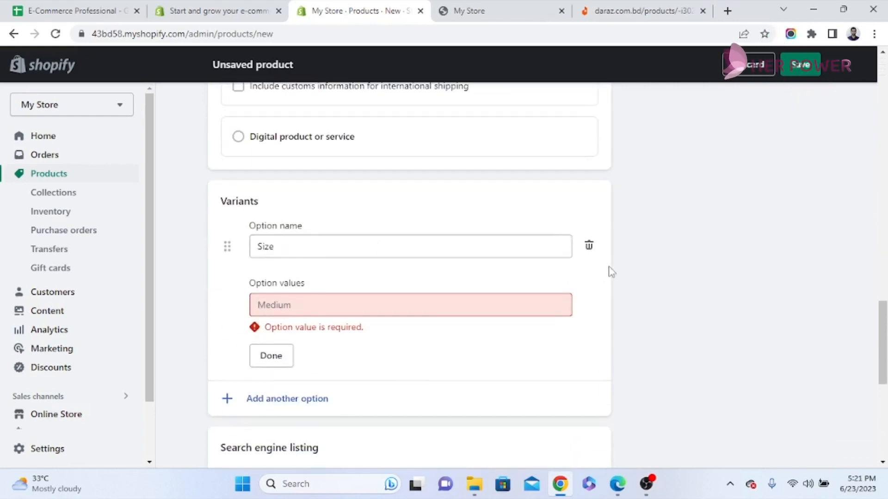
{"action": "left_click", "coordinate": [588, 245]}
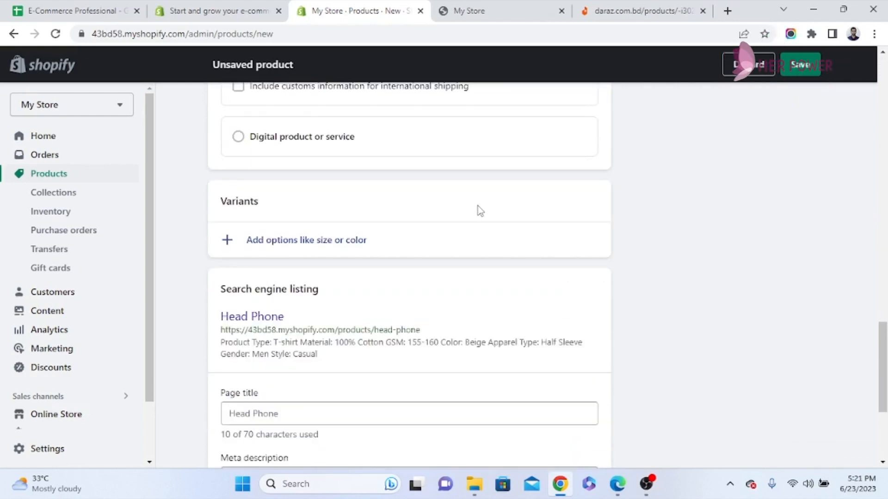
{"action": "scroll", "coordinate": [789, 406], "scroll_direction": "down", "scroll_amount": 5}
{"action": "left_click", "coordinate": [807, 446]}
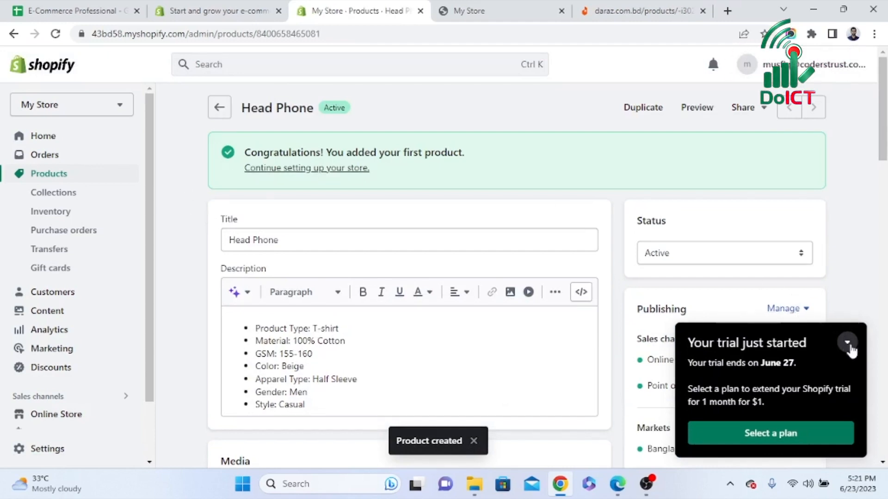
Collapse the trial notice and open the store's product collections
{"action": "left_click", "coordinate": [847, 342]}
{"action": "left_click", "coordinate": [74, 200]}
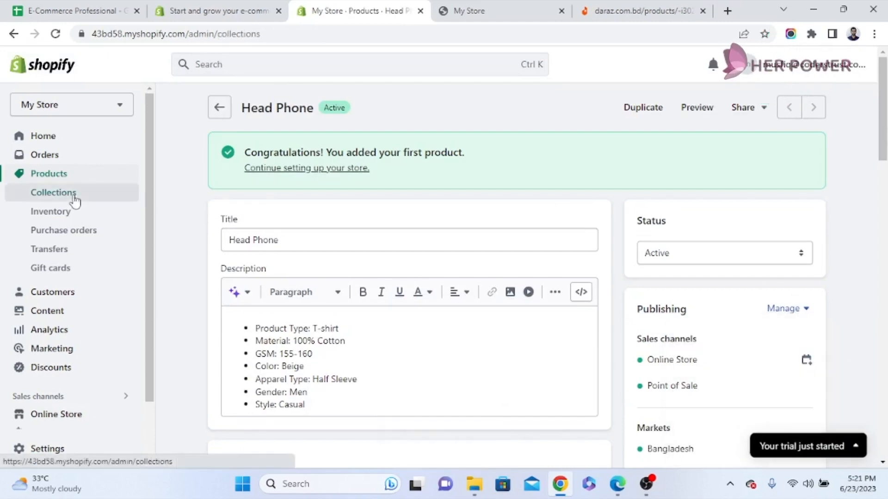